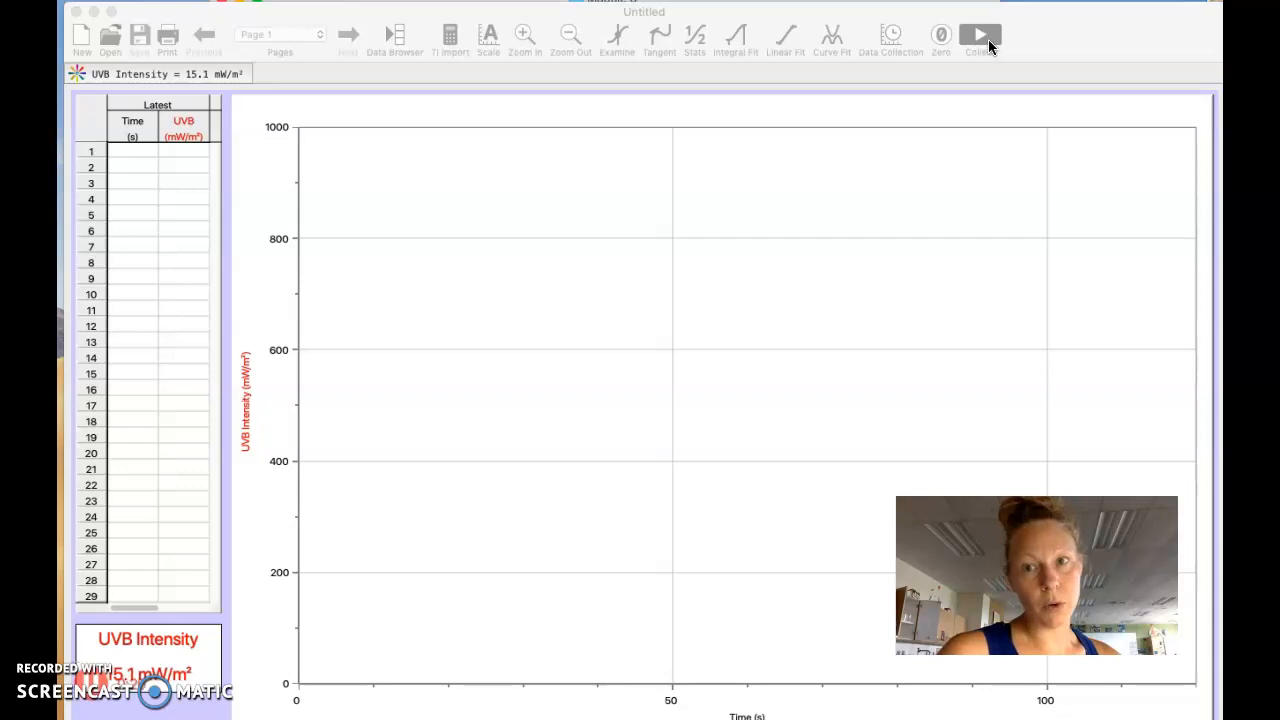
Step: Record a run of UVB intensity data for about 52 seconds and stop the collection
click(985, 38)
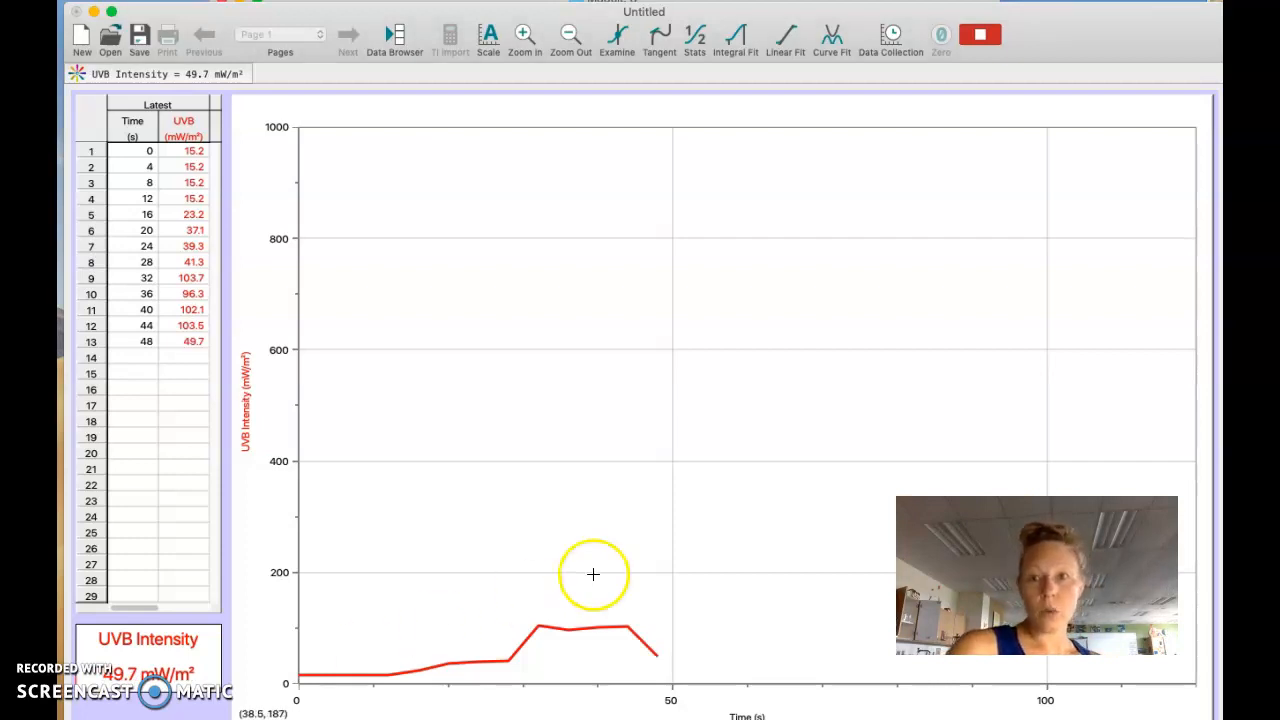
click(985, 34)
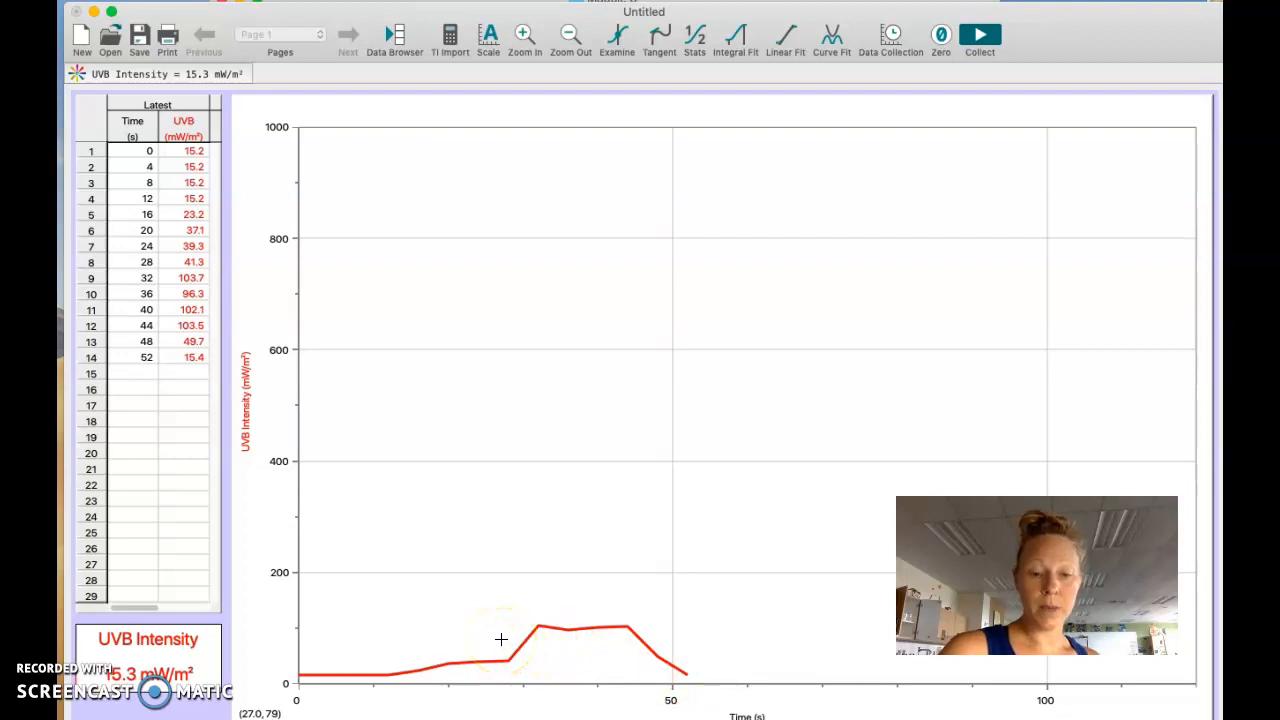
Step: Select the part of the UVB curve from about 28 to 52 s on the graph
drag(501, 639, 688, 643)
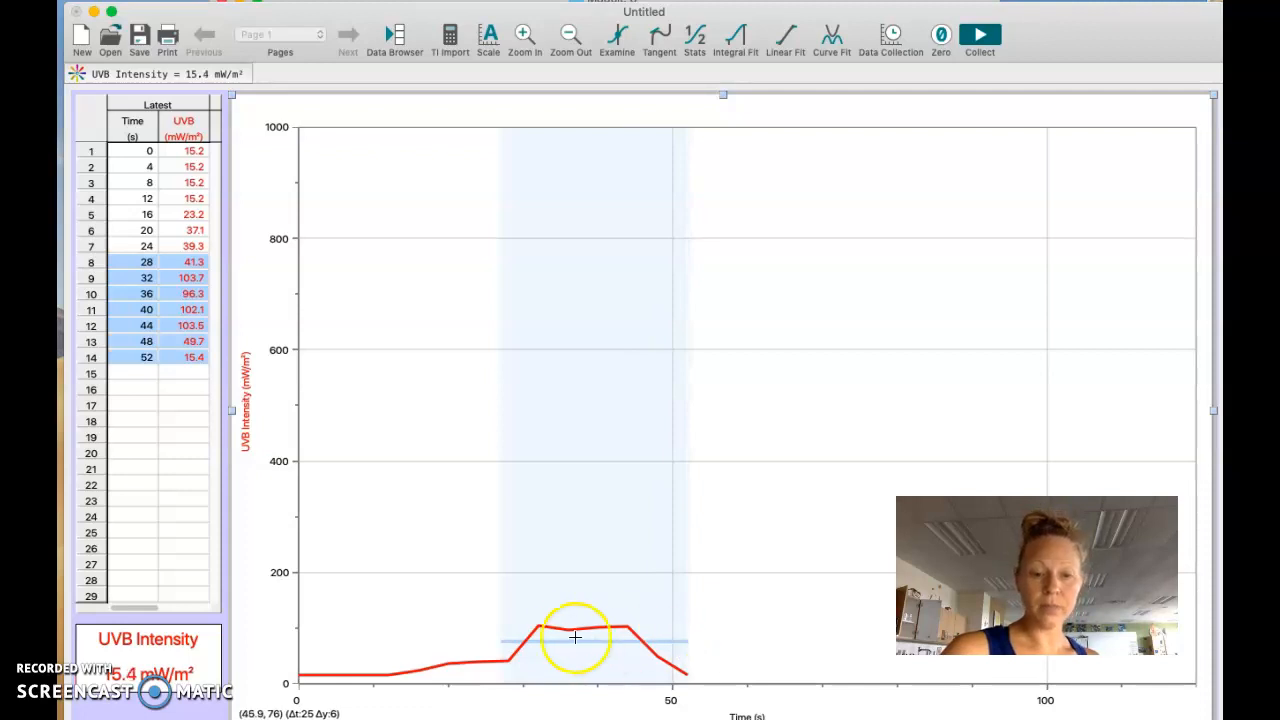
click(513, 638)
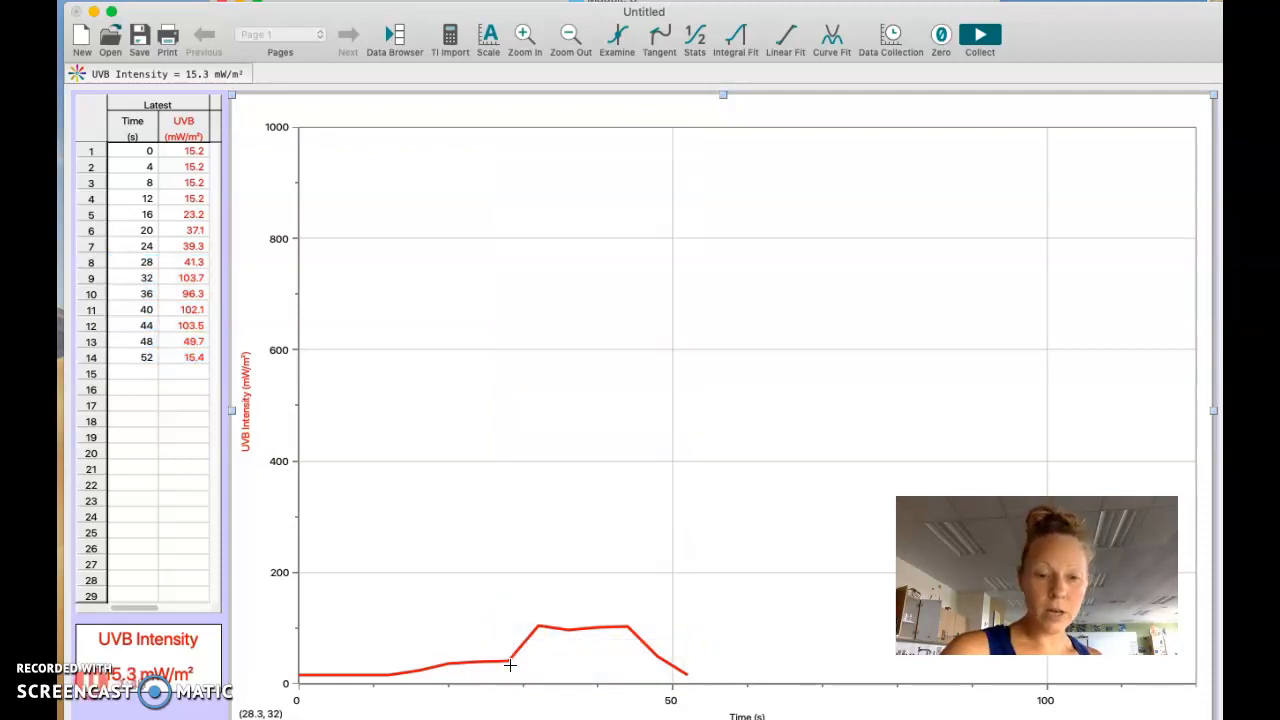
drag(507, 660, 687, 674)
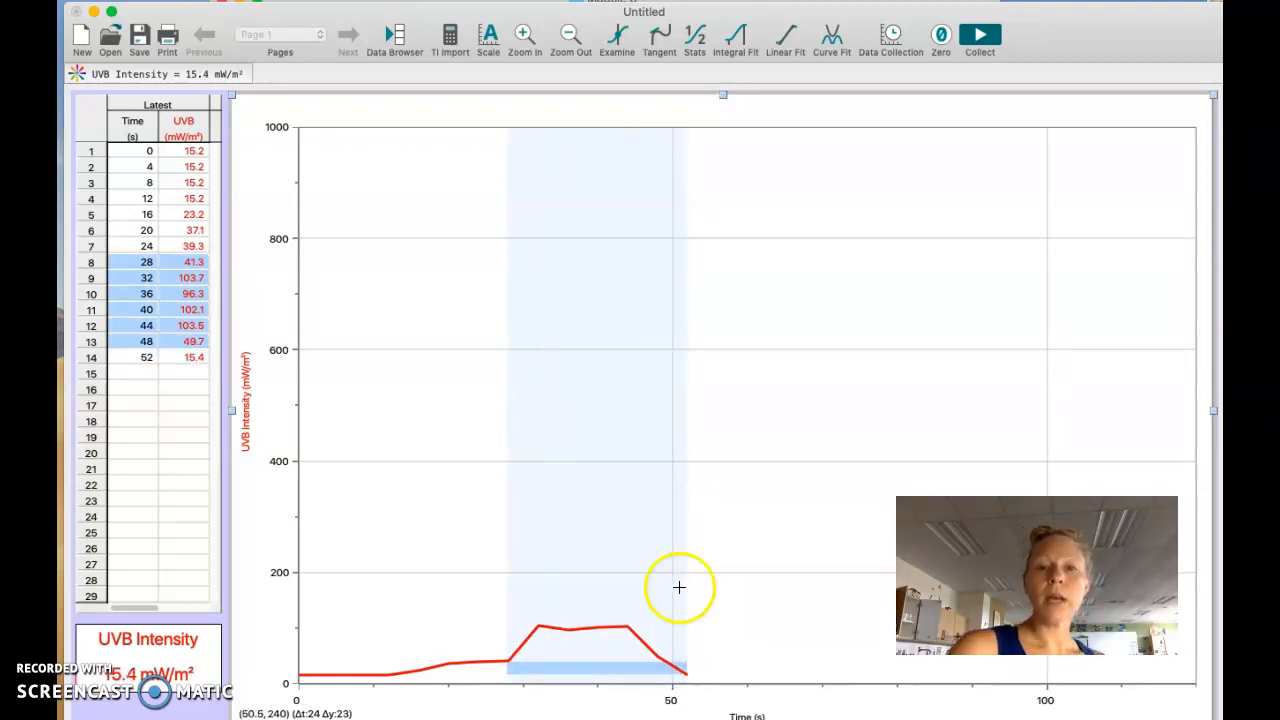
click(697, 38)
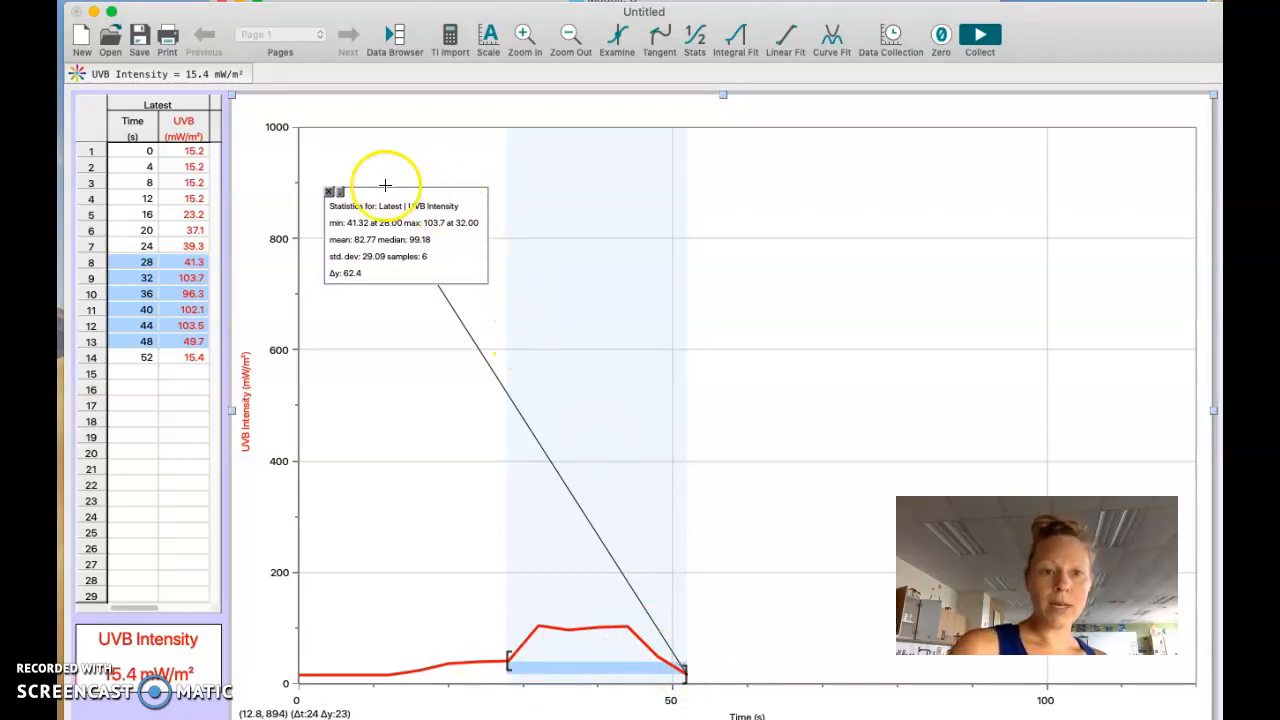
click(340, 193)
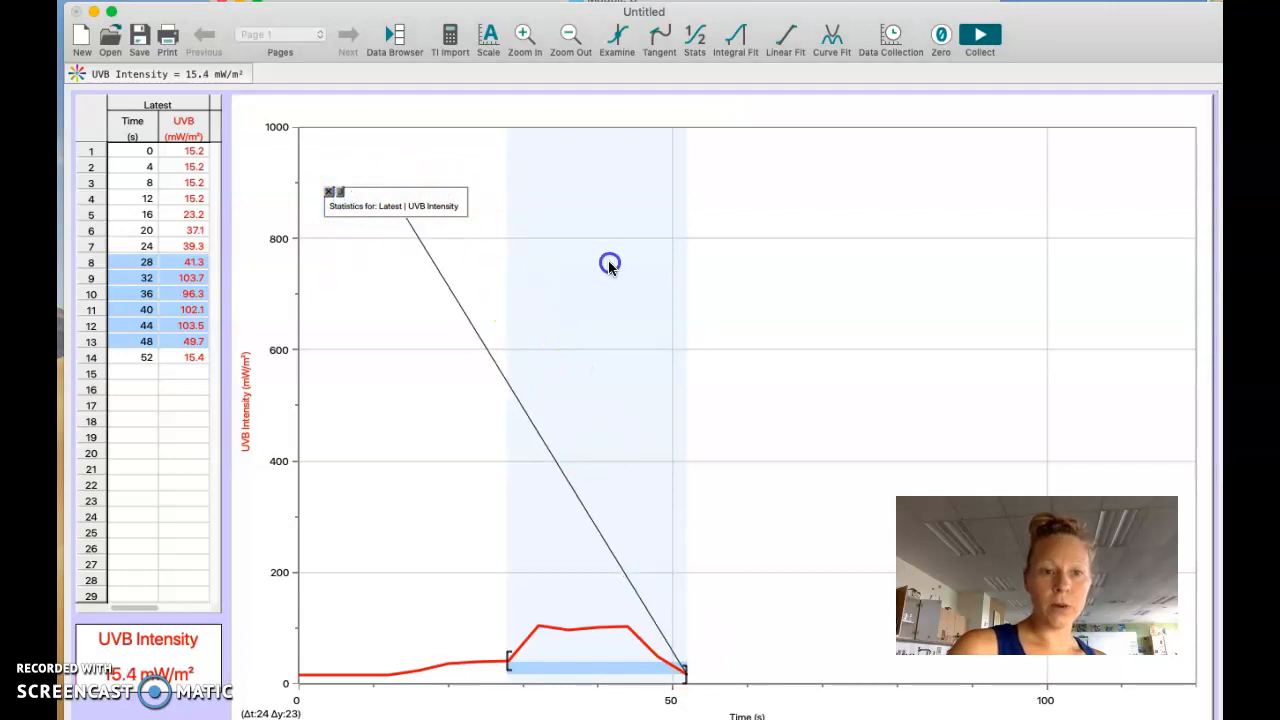
click(307, 183)
click(340, 192)
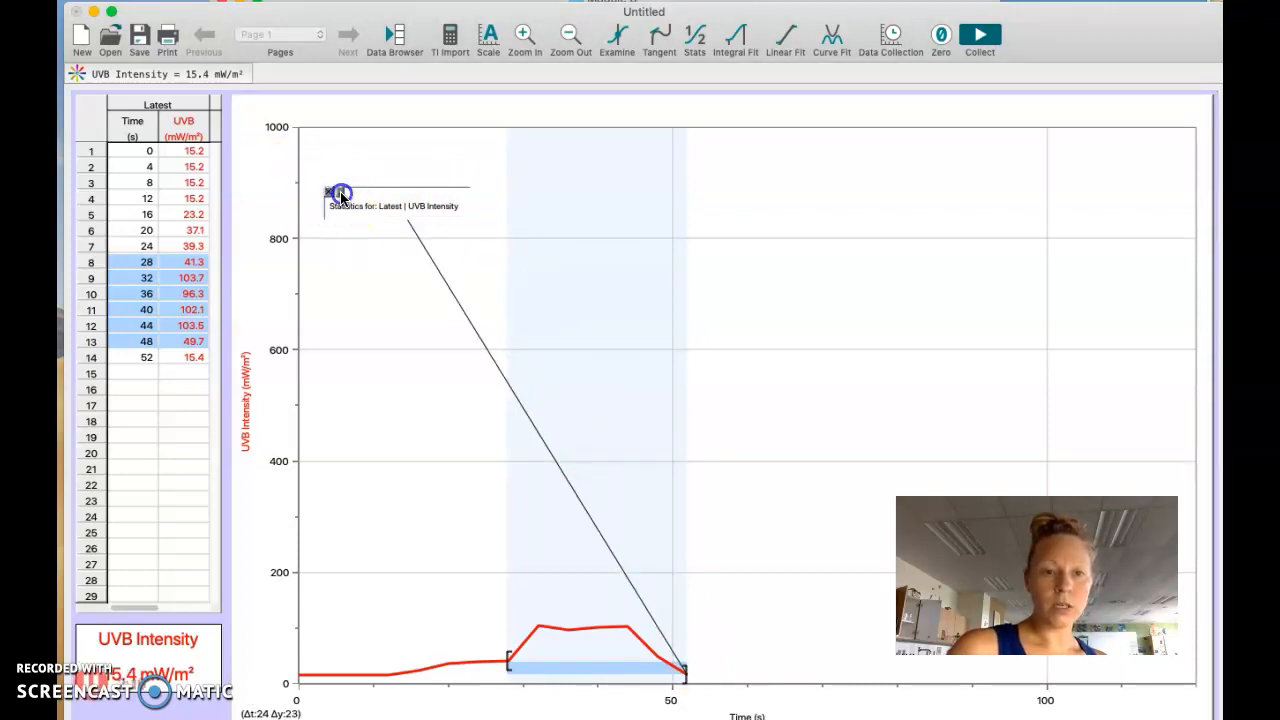
click(331, 191)
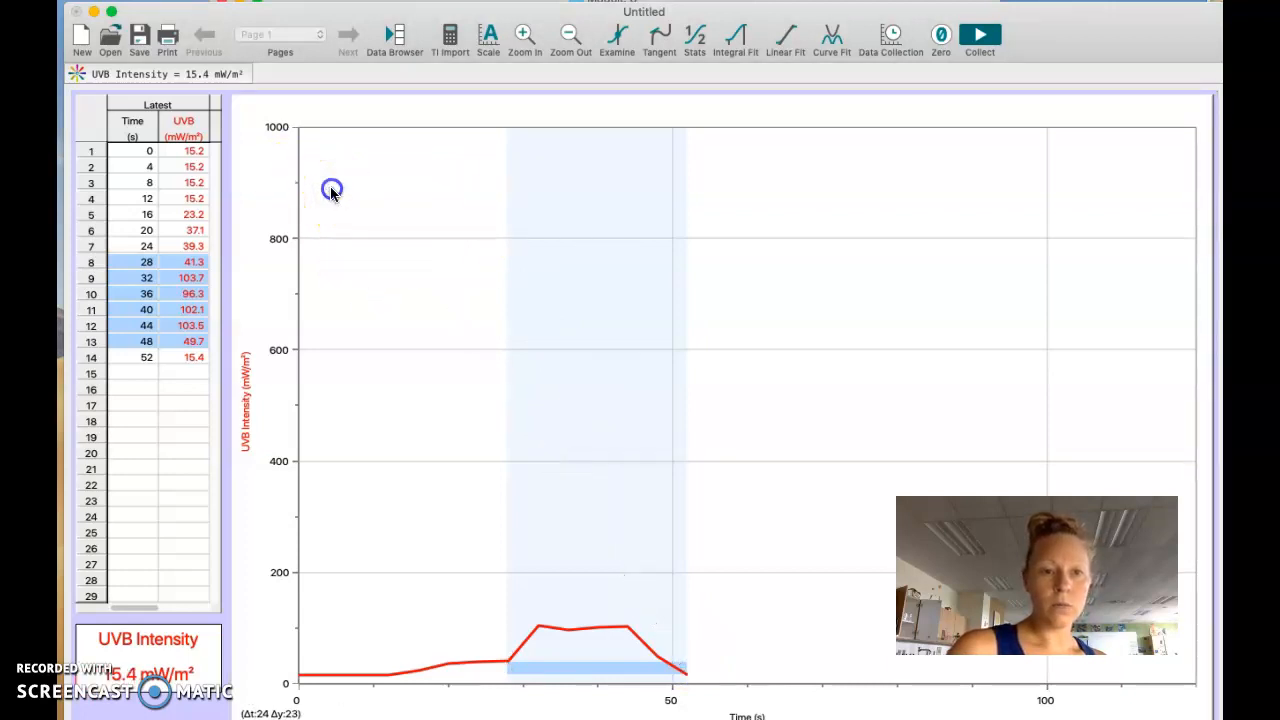
Step: Show statistics for the selected data range and move the statistics box to the empty graph area beyond the curve
click(694, 38)
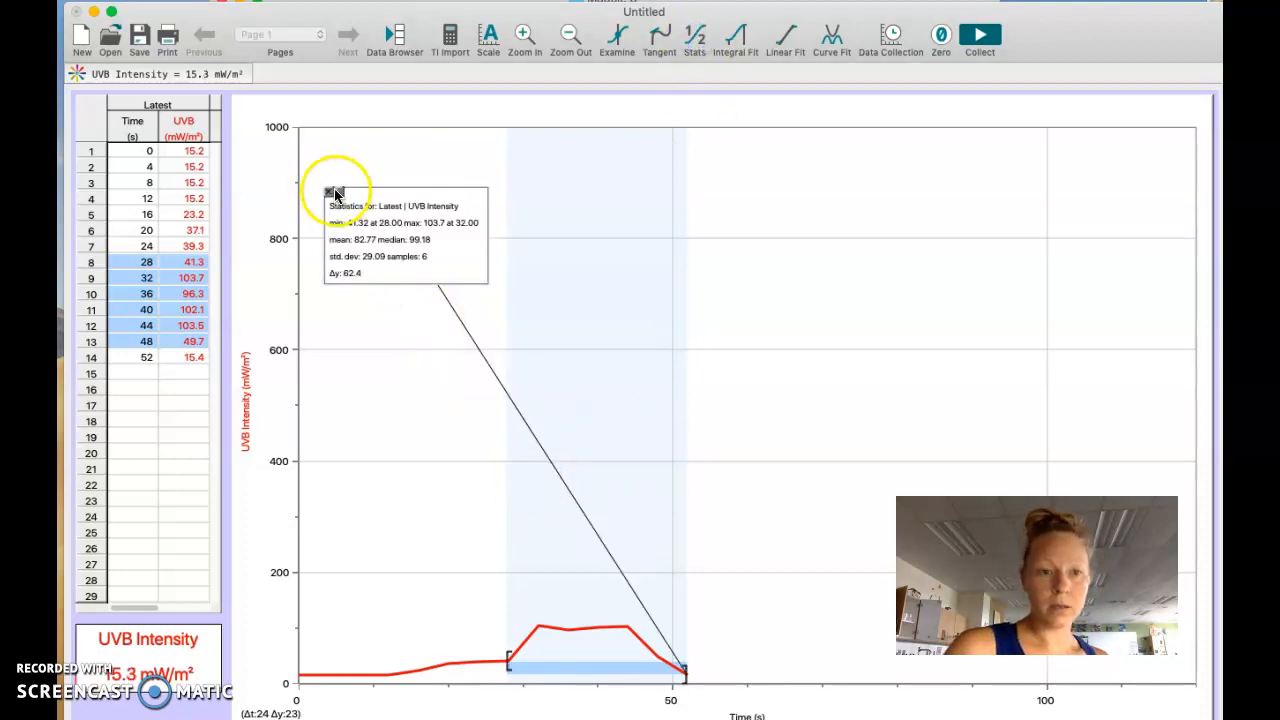
click(320, 251)
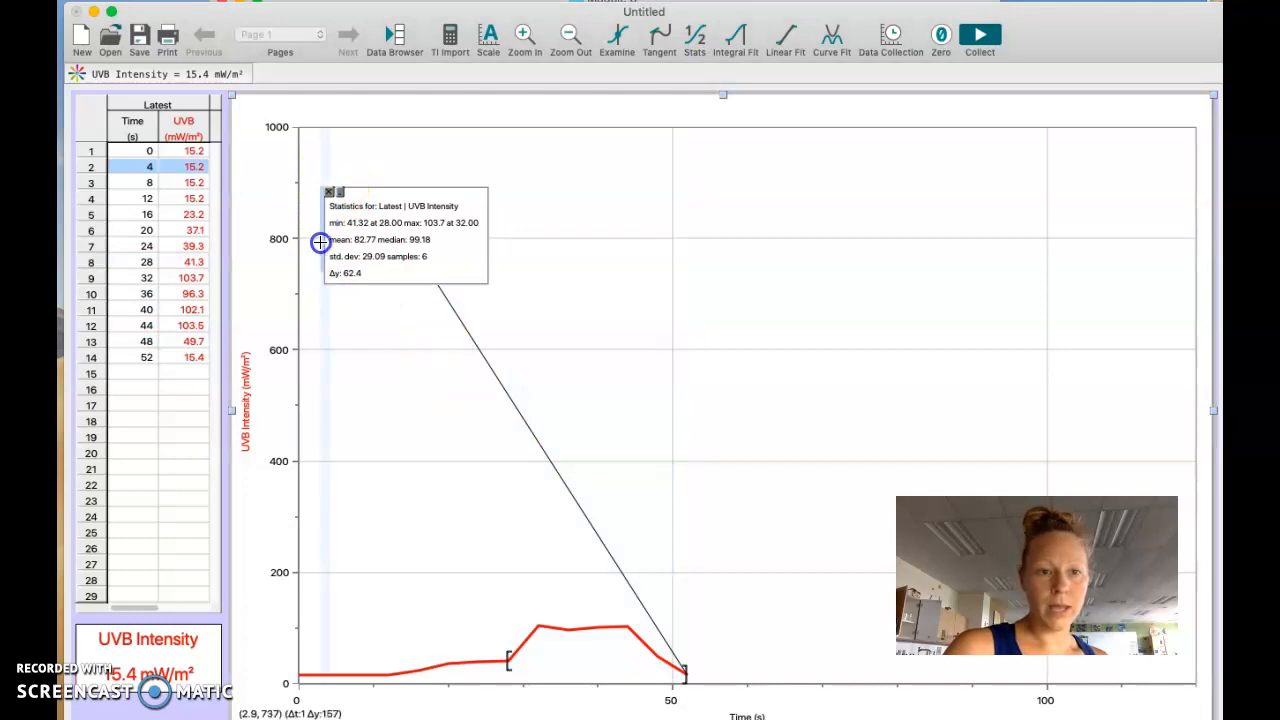
drag(337, 197, 800, 193)
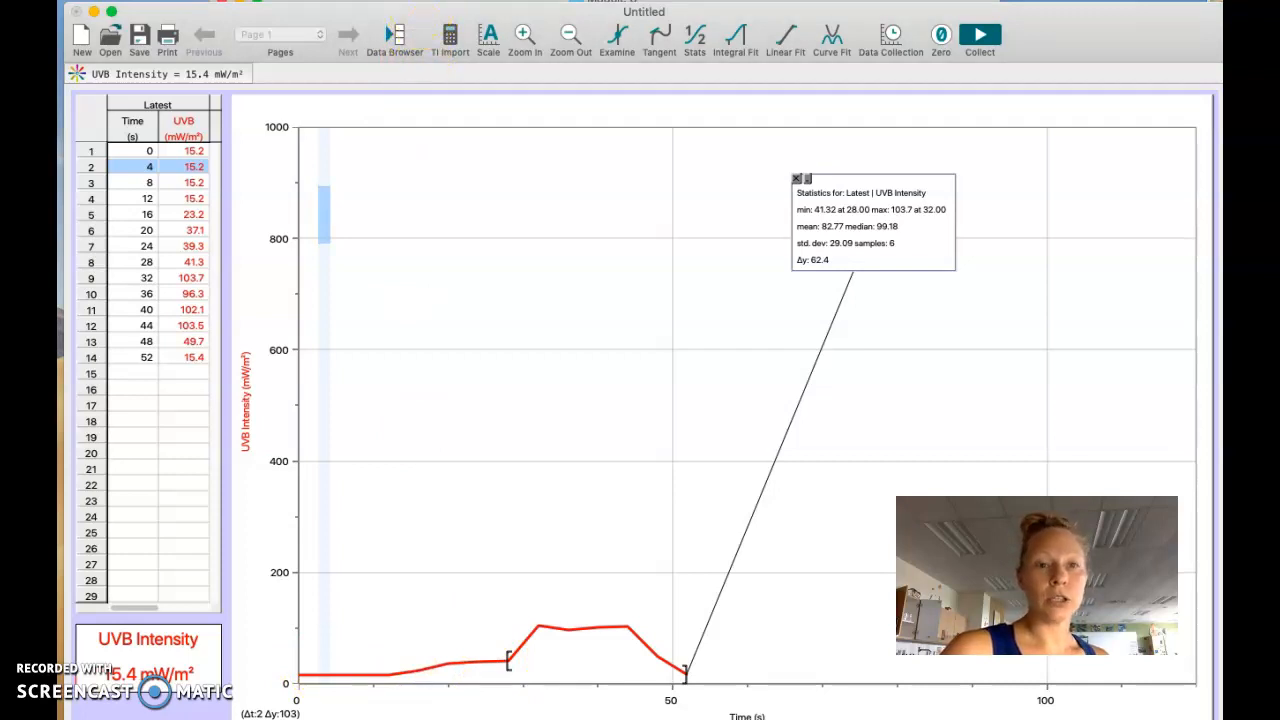
Step: Add a text annotation reading "Curve before probe was in place" with its pointer on the curve's initial rise at about 15 s
click(412, 1)
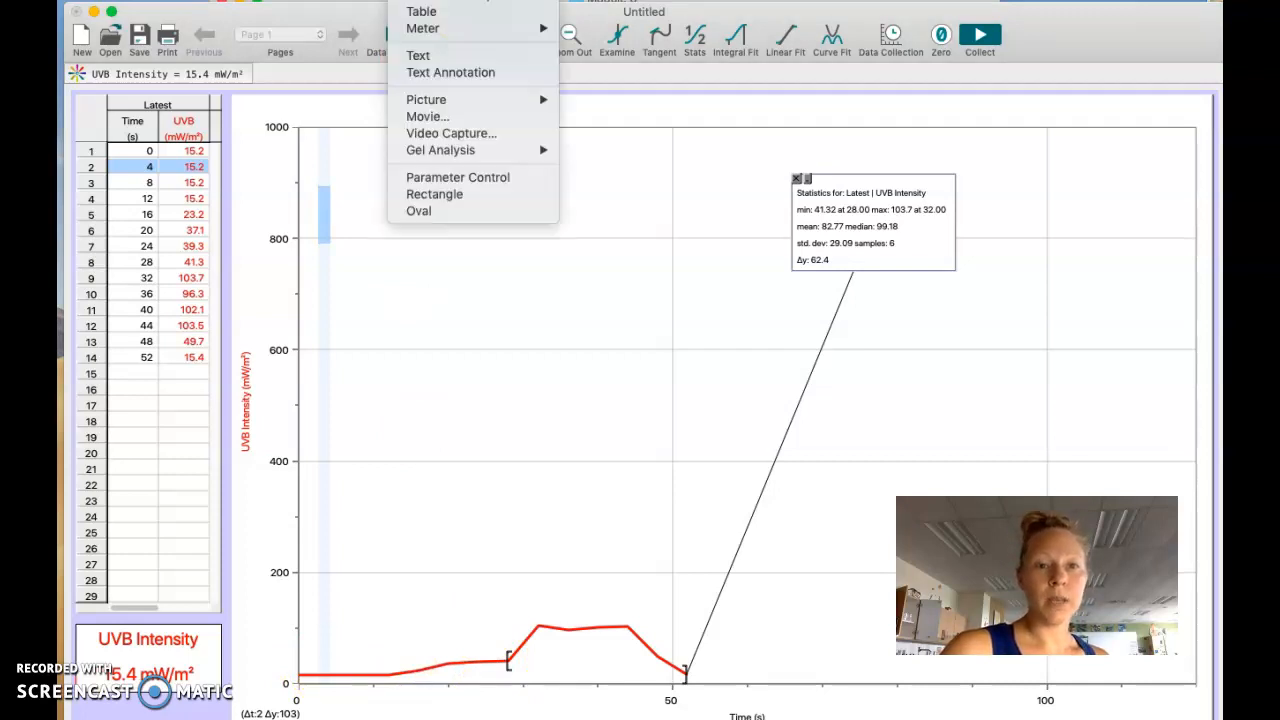
click(432, 72)
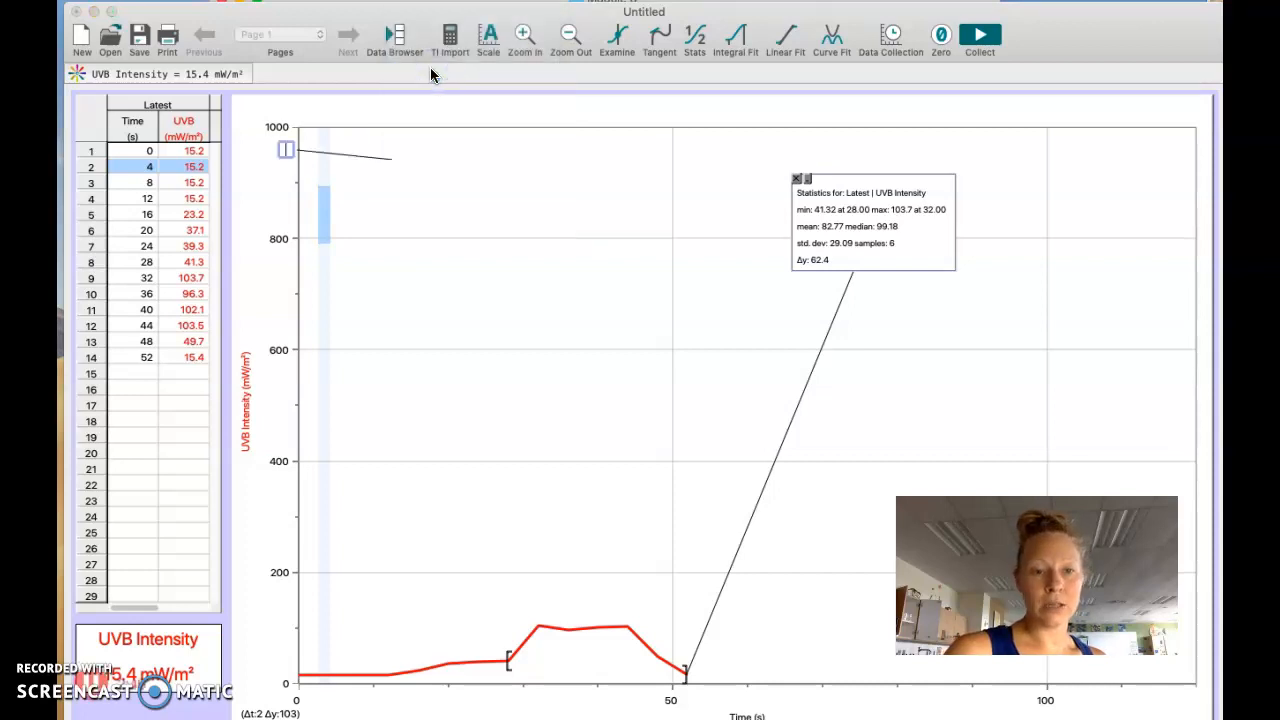
drag(390, 157, 407, 664)
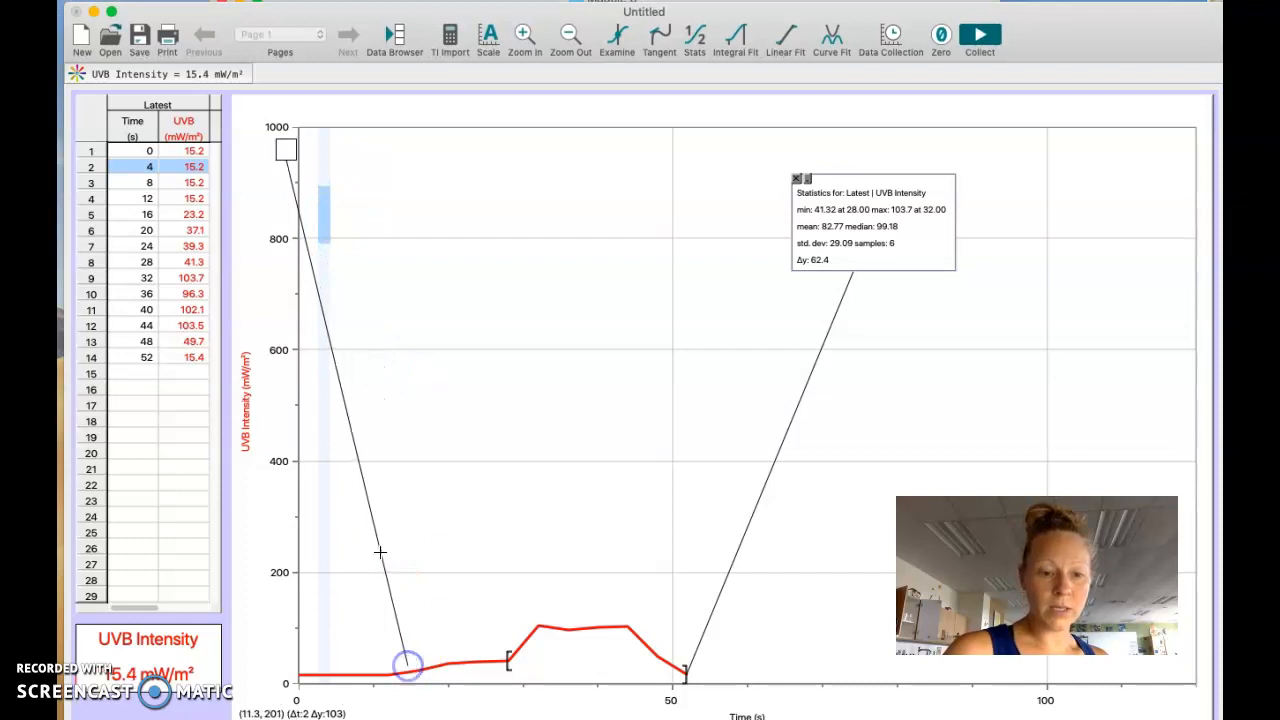
double_click(284, 149)
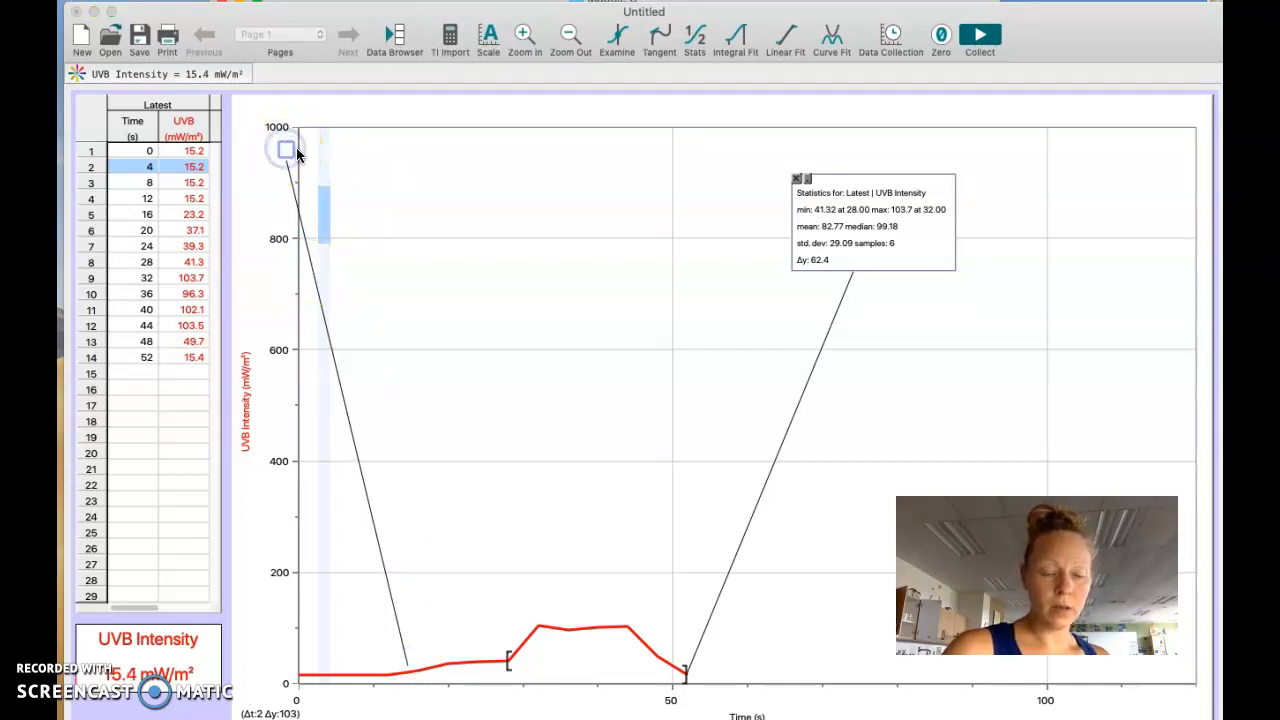
text(Cur)
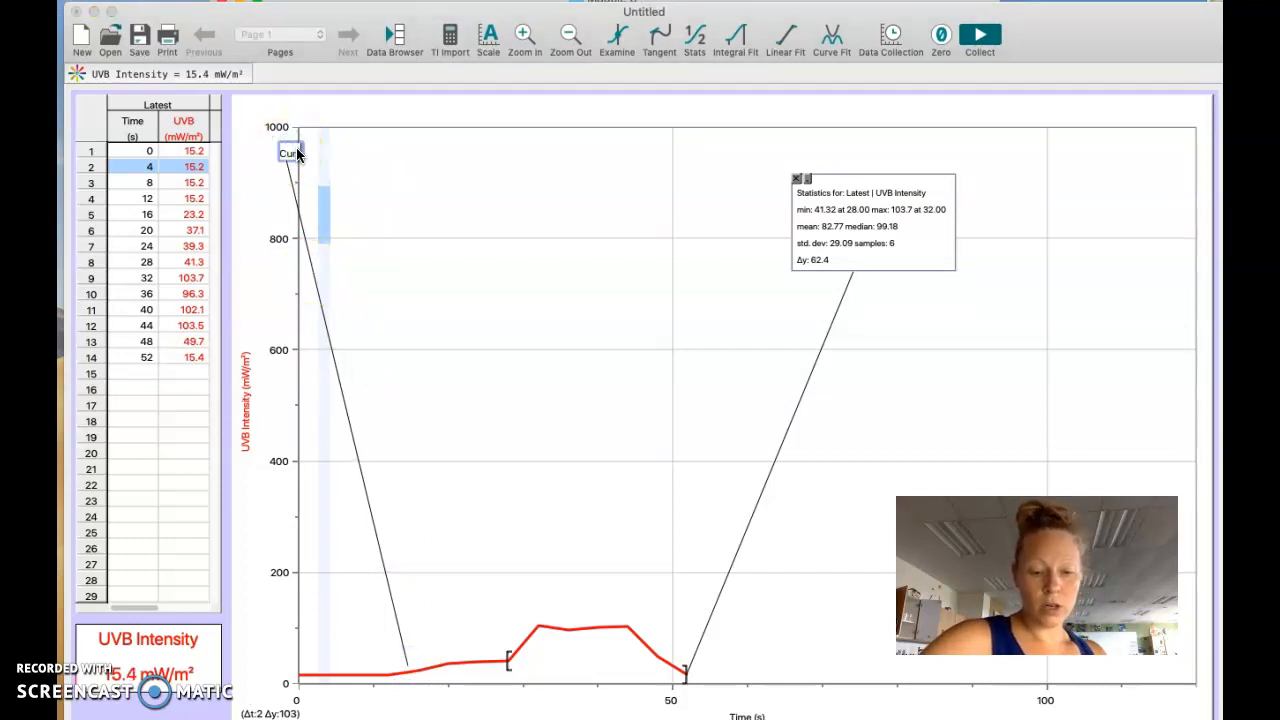
text(ve before p)
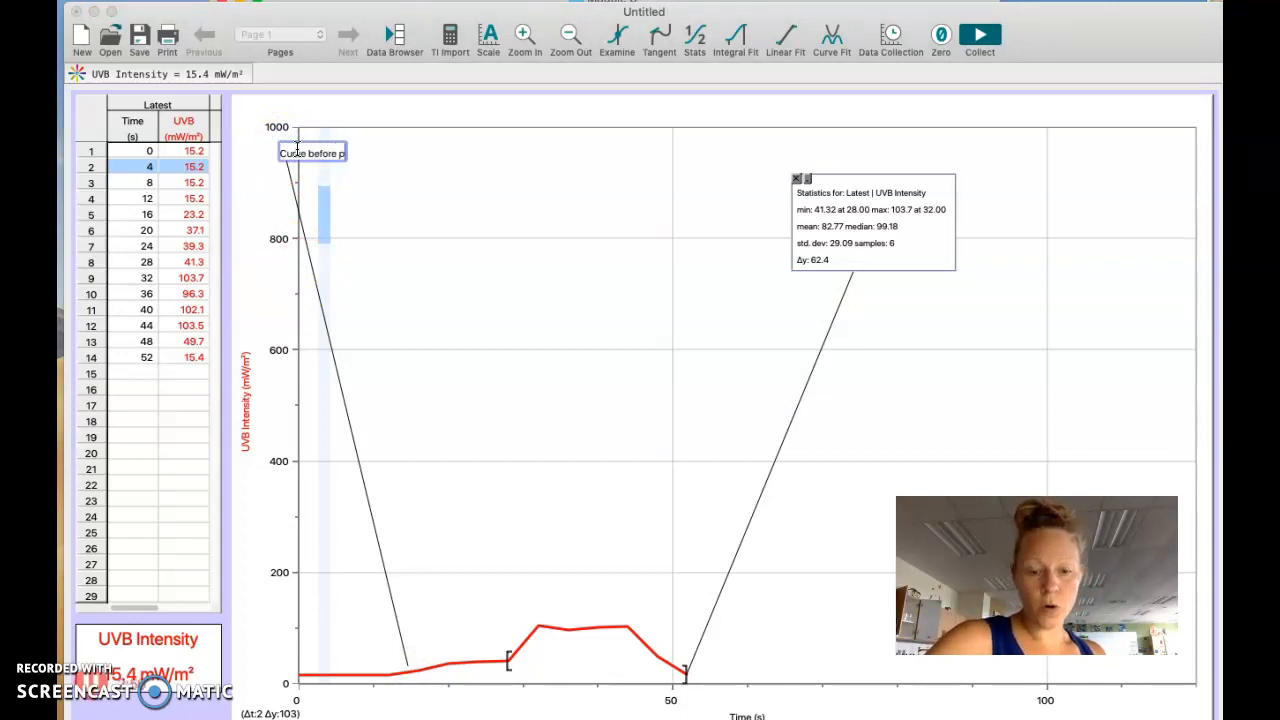
text(robe was in place)
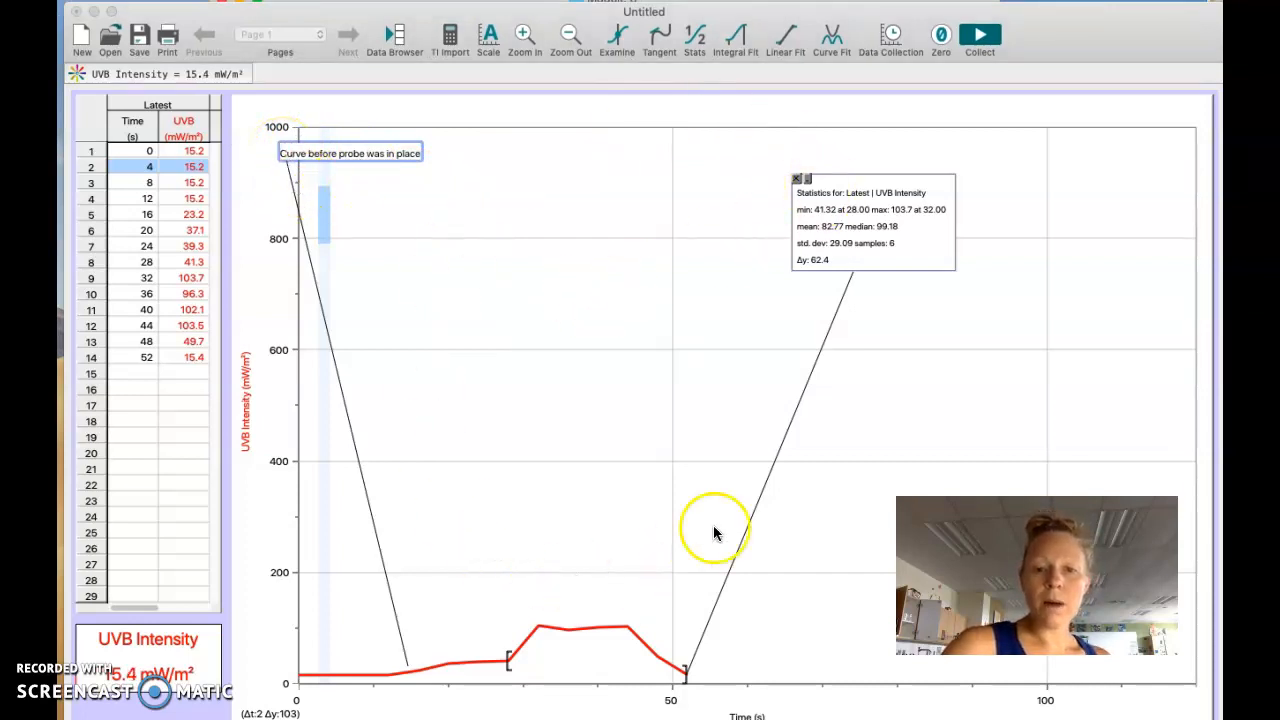
Step: Set the upper limit of the graph's Y-axis to 200
right_click(569, 152)
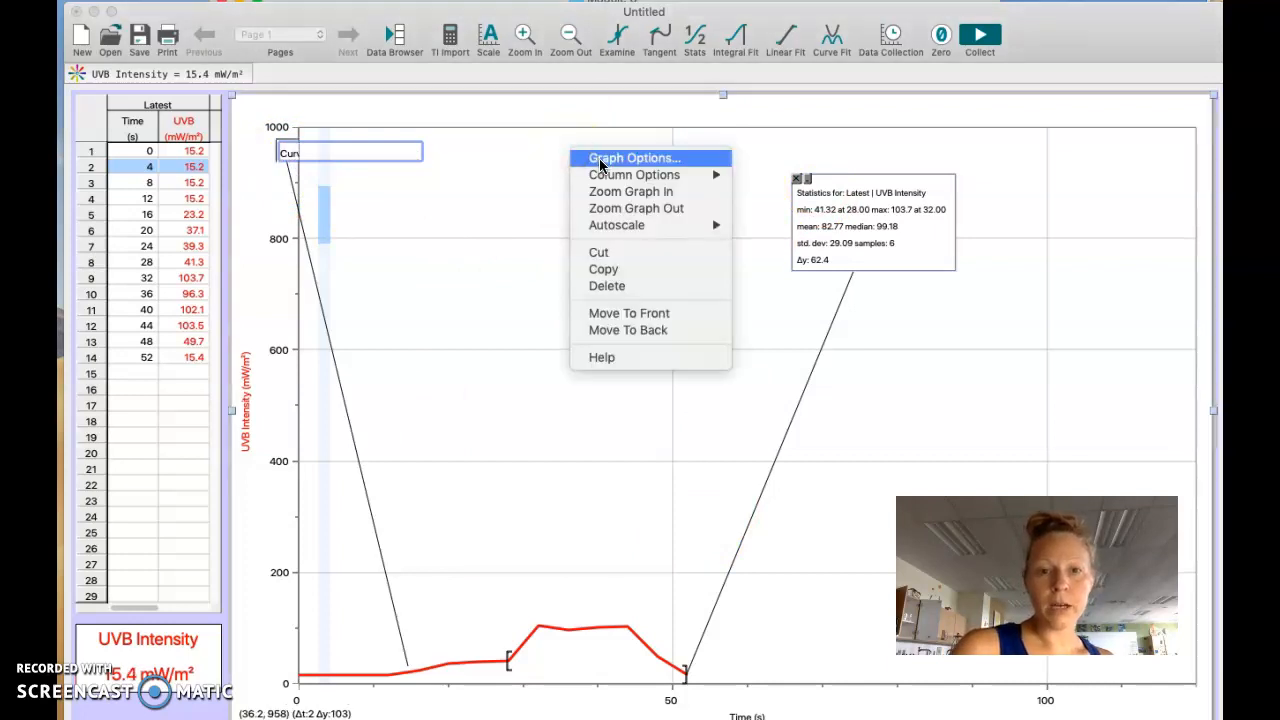
click(600, 160)
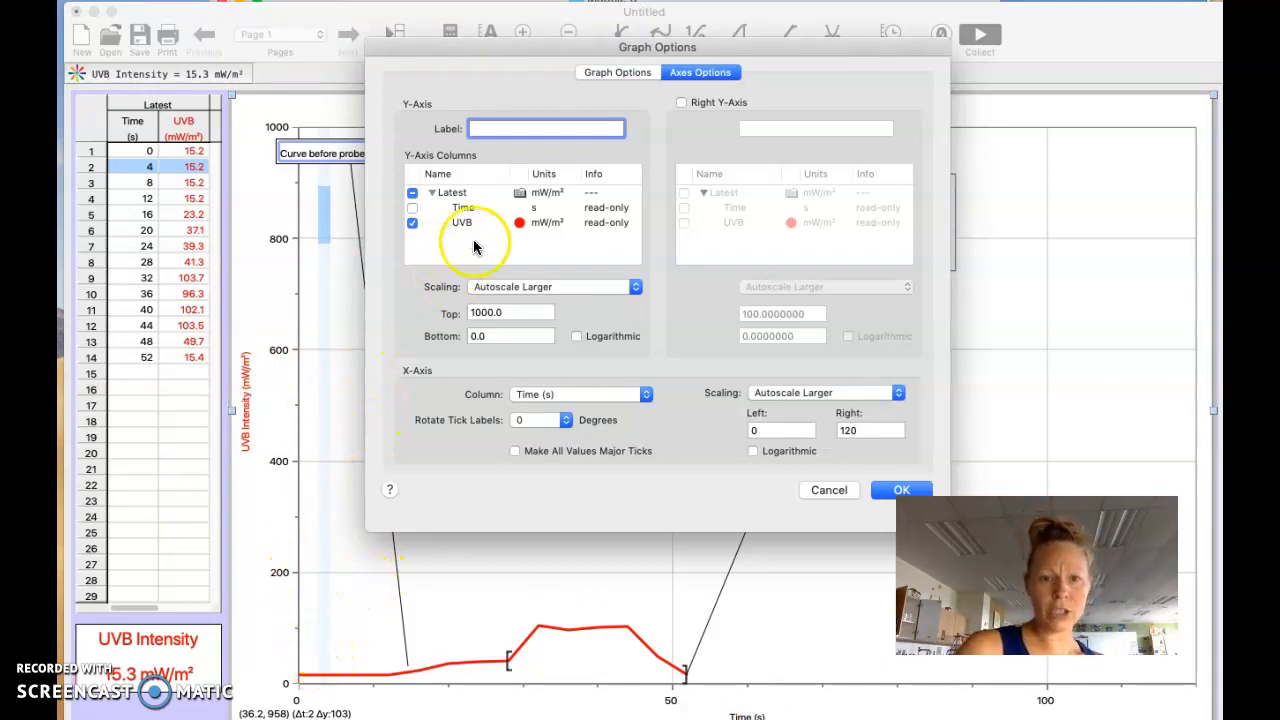
click(511, 311)
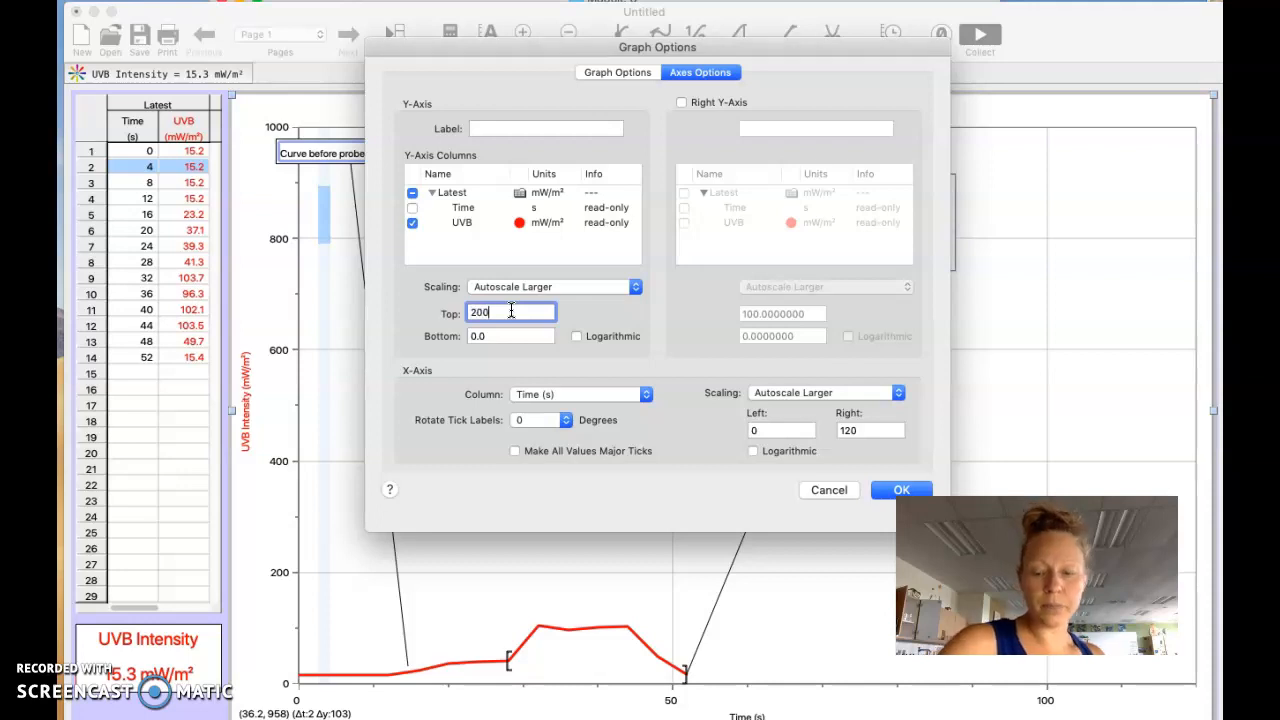
key(Return)
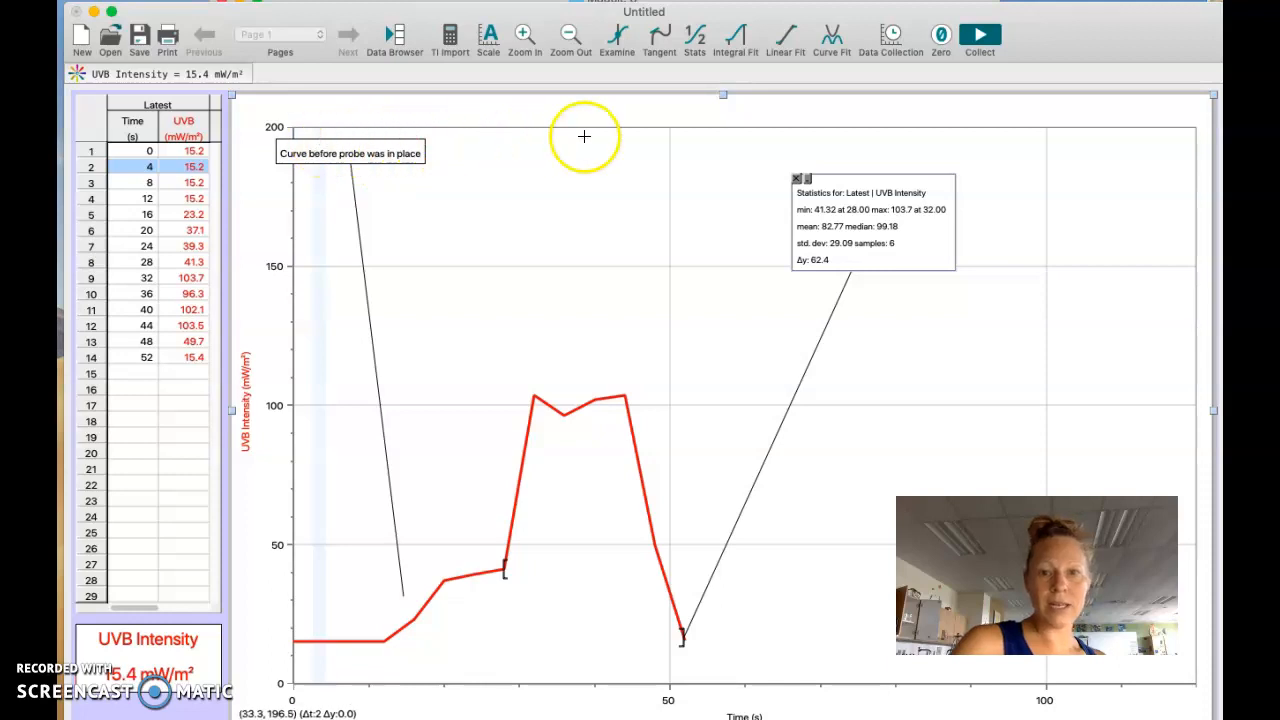
Step: Set the maximum of the graph's time axis to 75 s
right_click(590, 236)
click(618, 250)
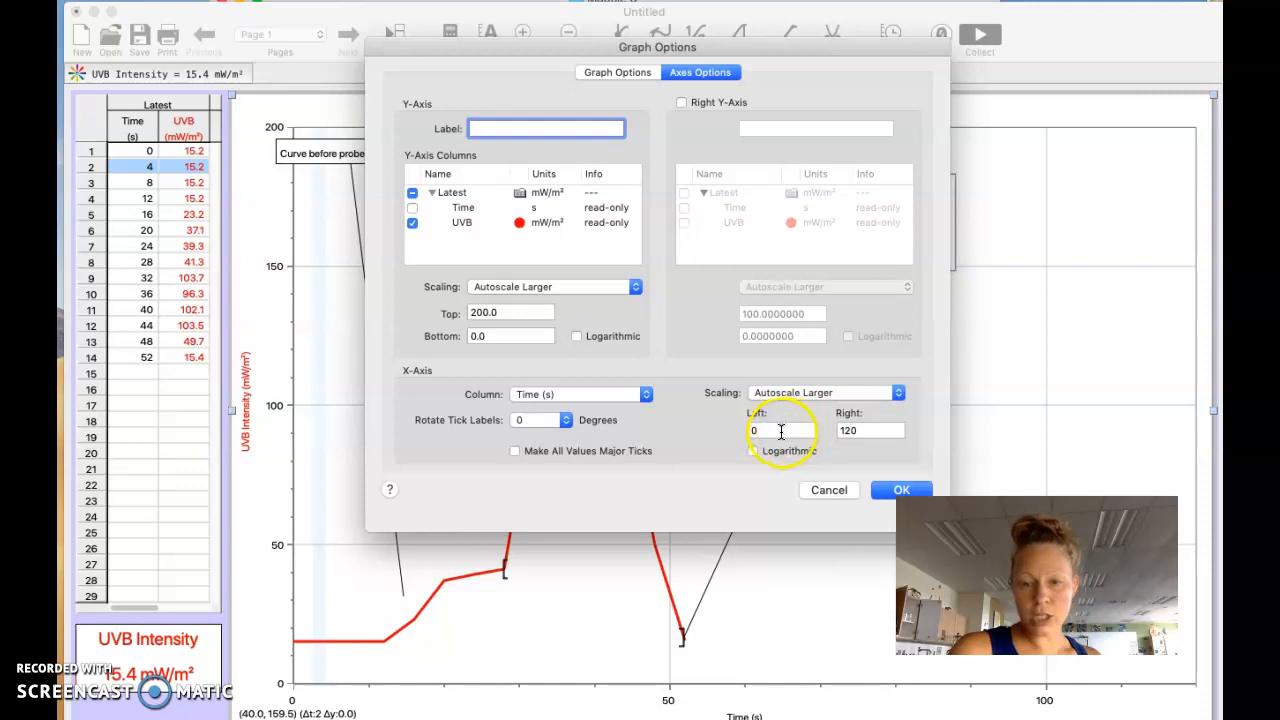
click(867, 431)
key(BackSpace)
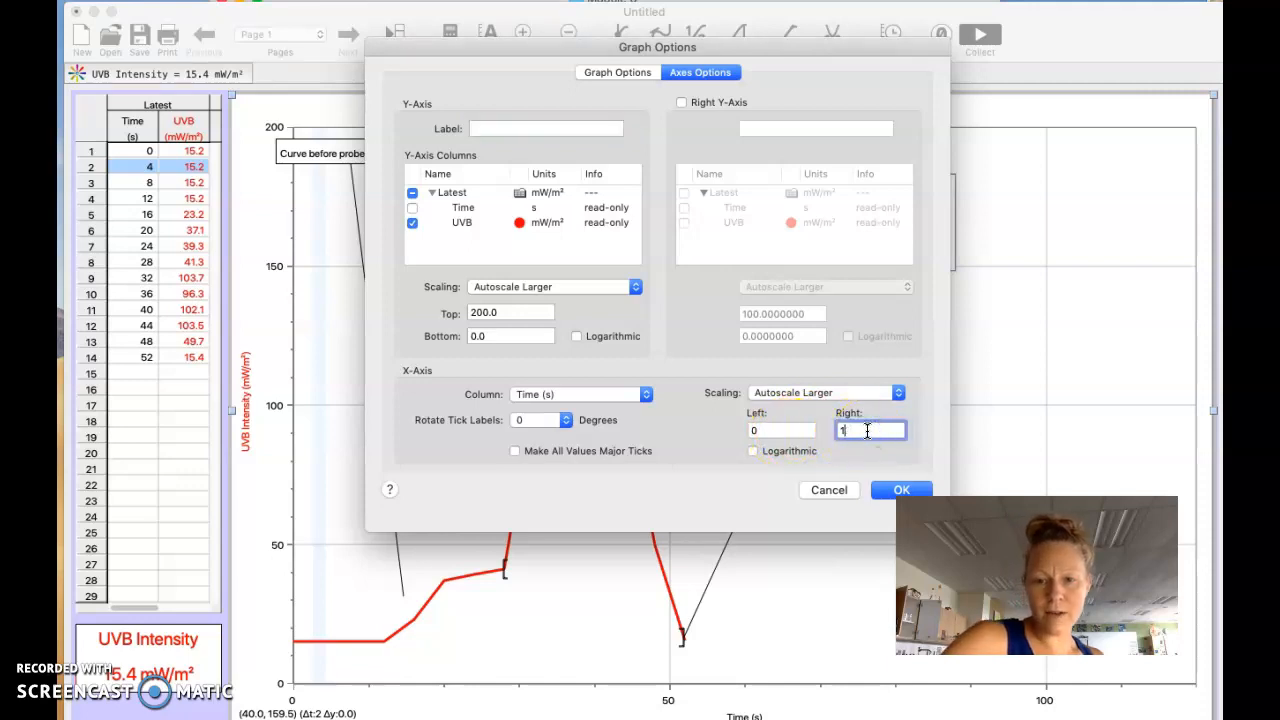
text(75)
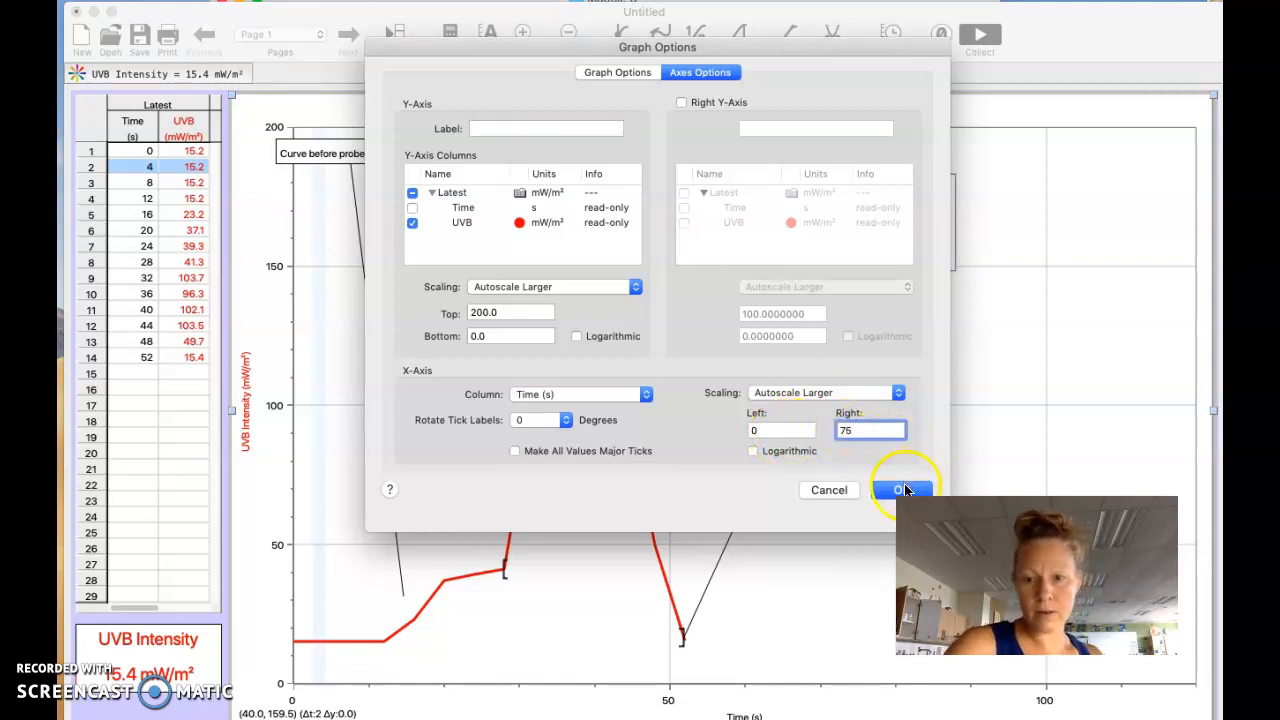
click(901, 489)
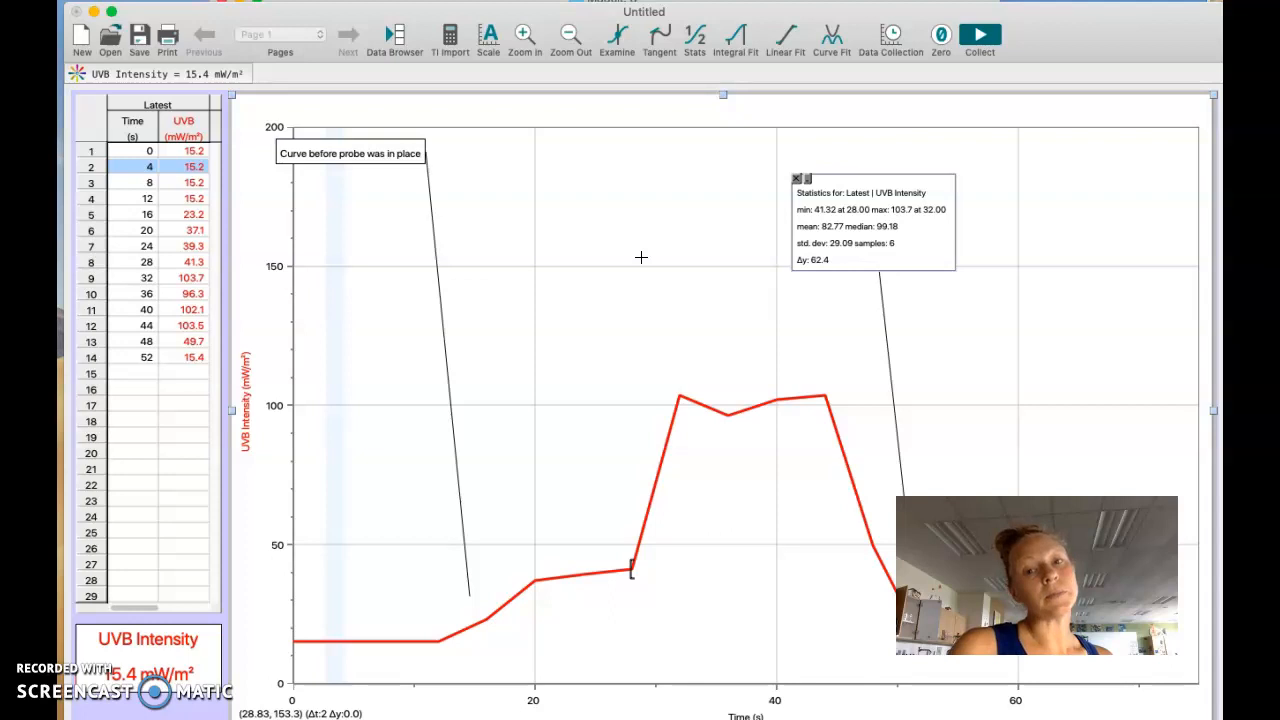
Step: Give the graph the title "UVB rays of a Green Light"
right_click(641, 258)
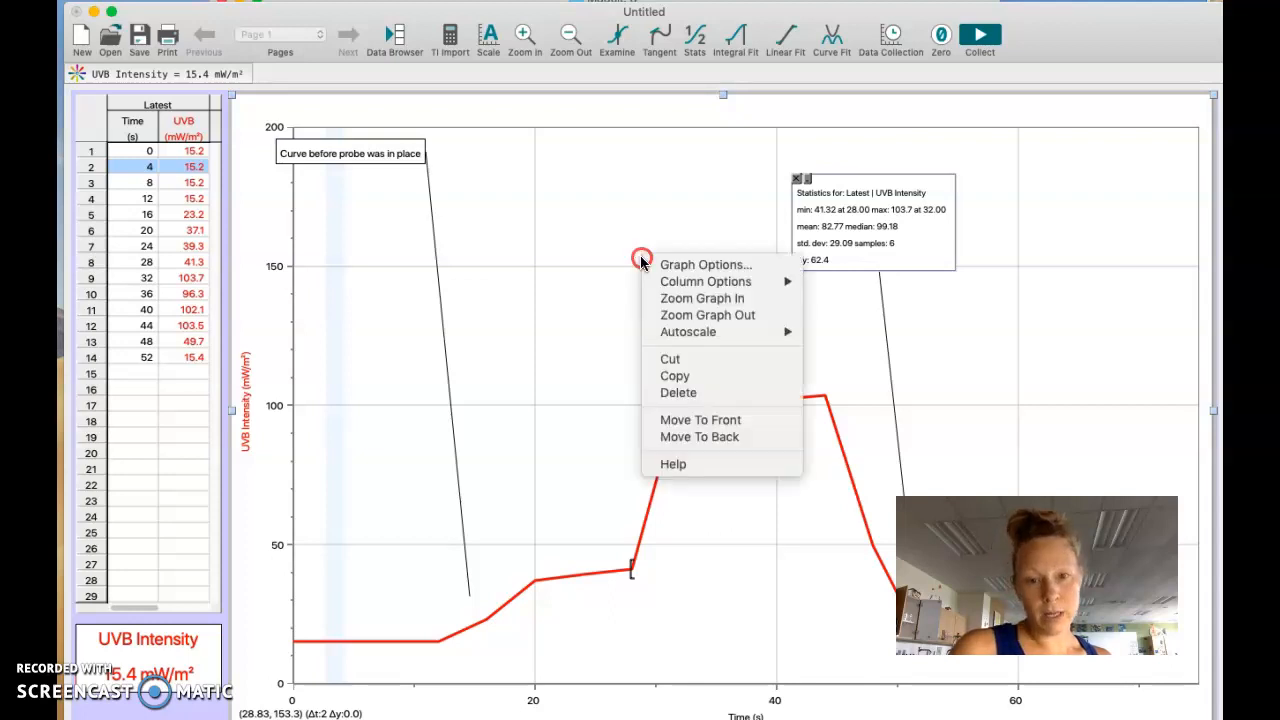
click(648, 262)
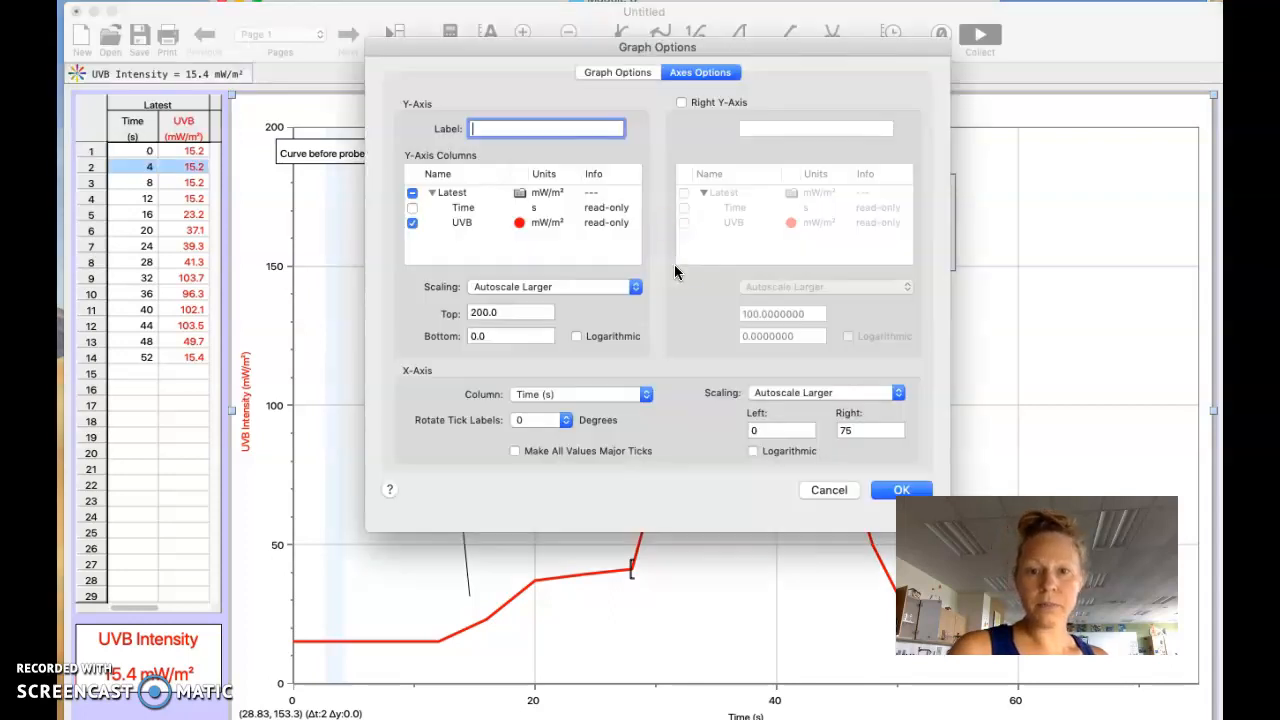
click(617, 73)
click(464, 122)
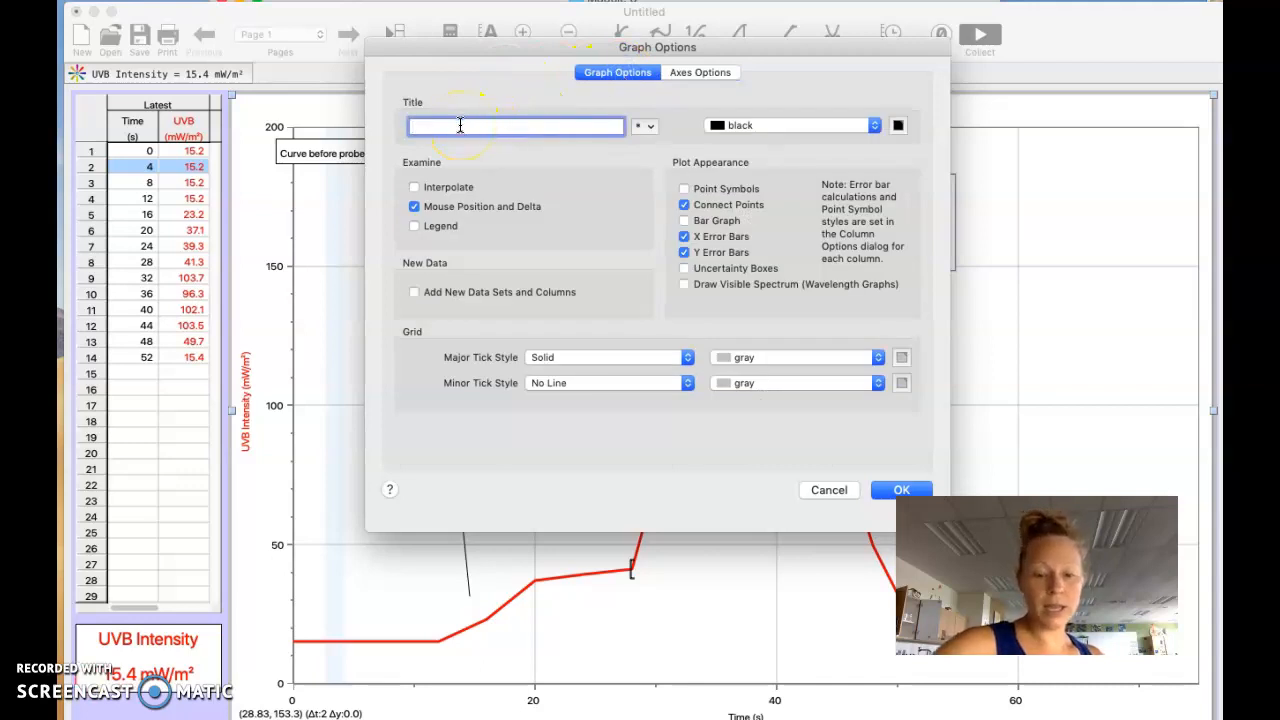
text(UVB rays of a Green Light)
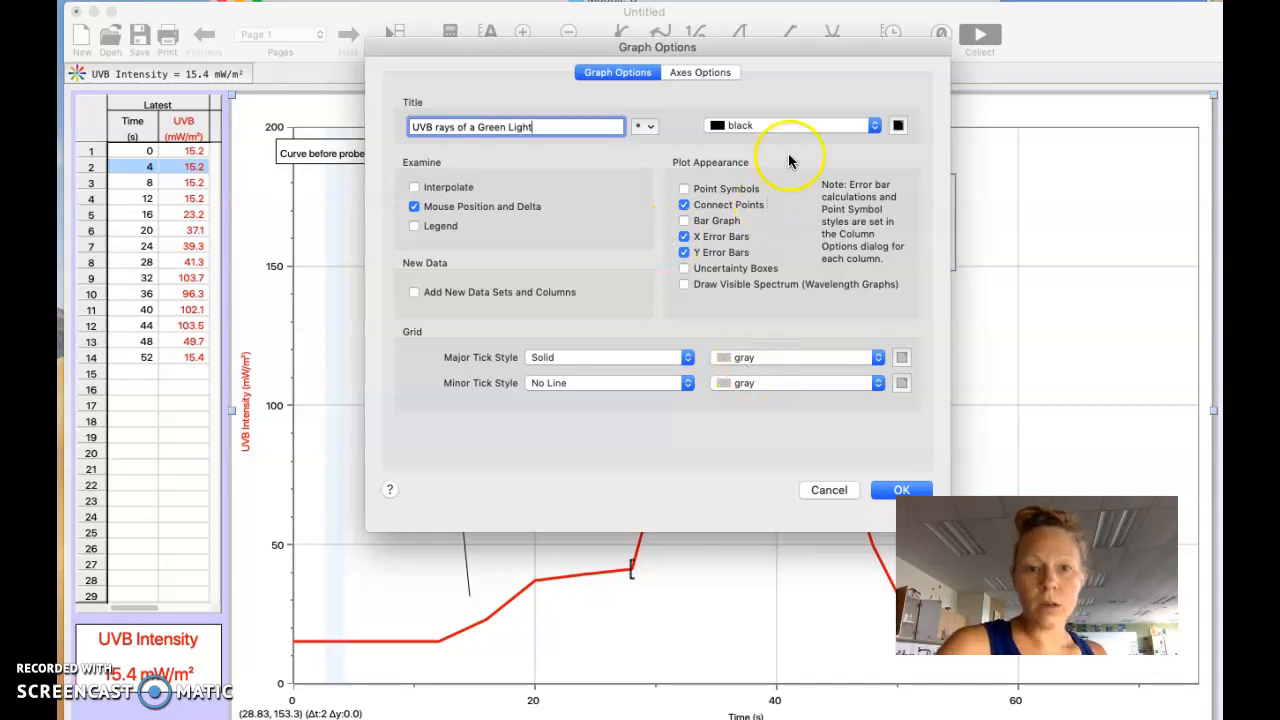
click(898, 489)
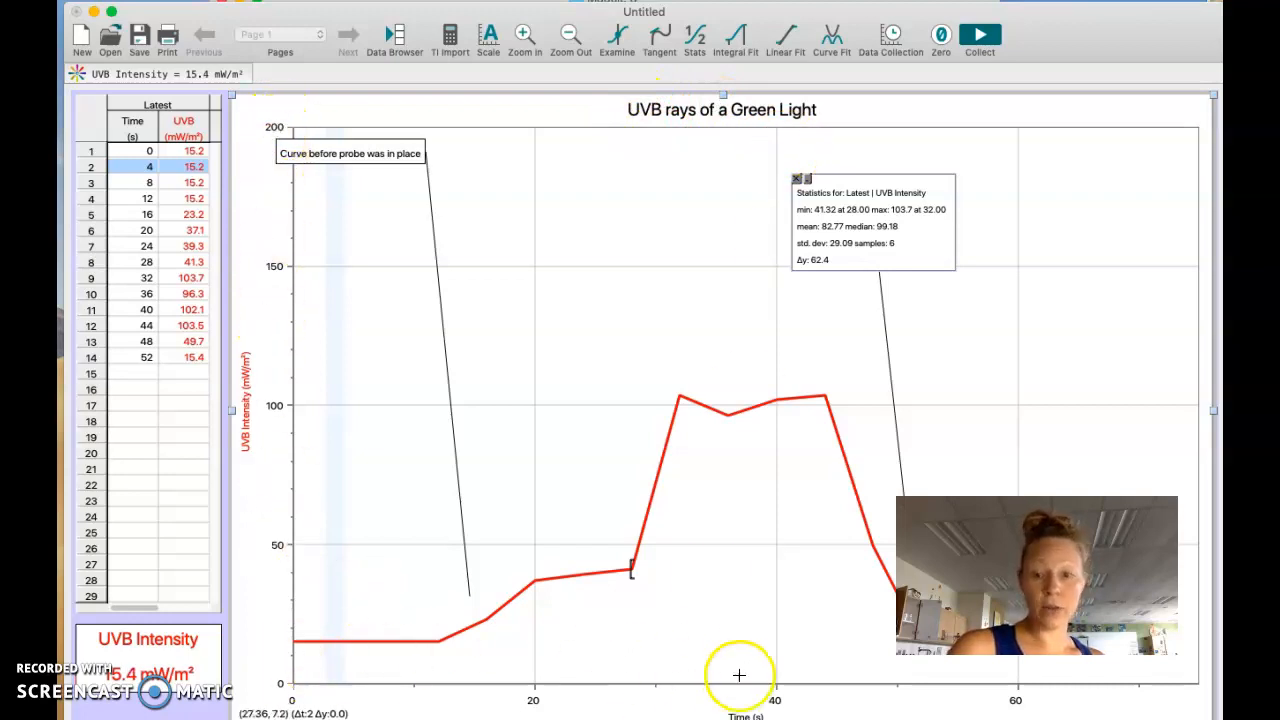
Step: Add a statistics box for the first peak point at about 32 s and place it above that peak
click(681, 398)
drag(686, 400, 680, 400)
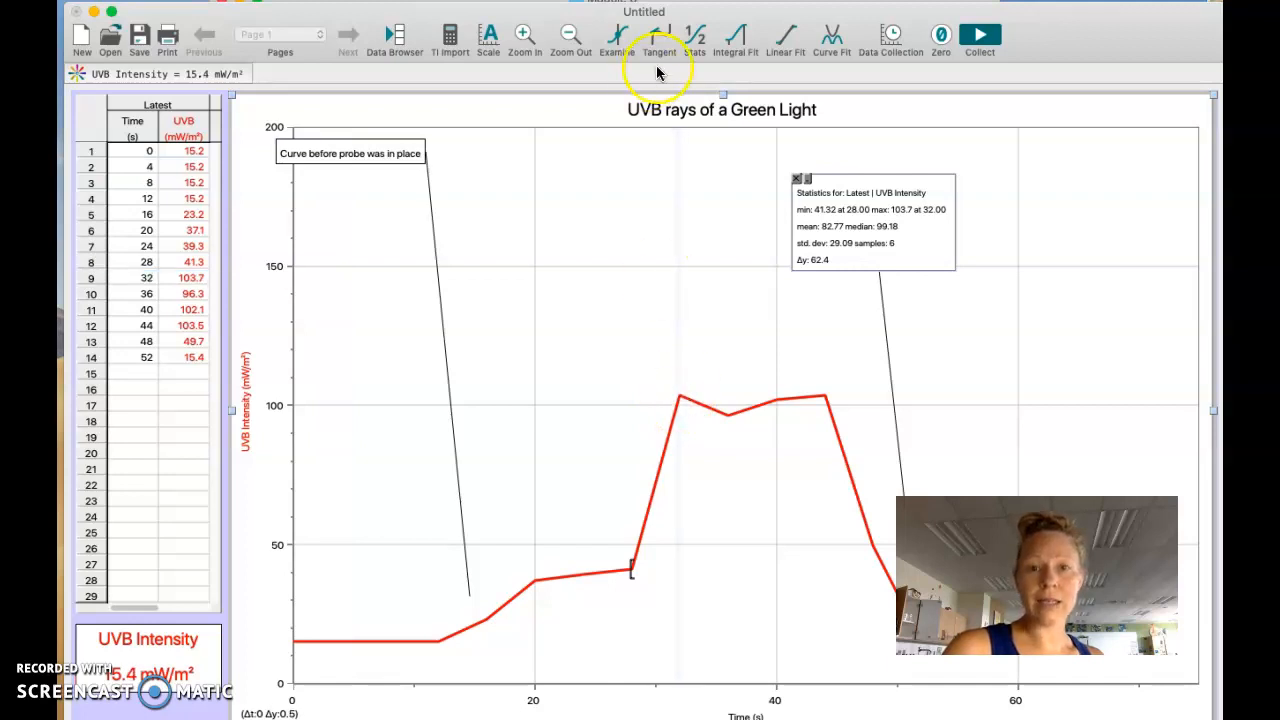
click(695, 38)
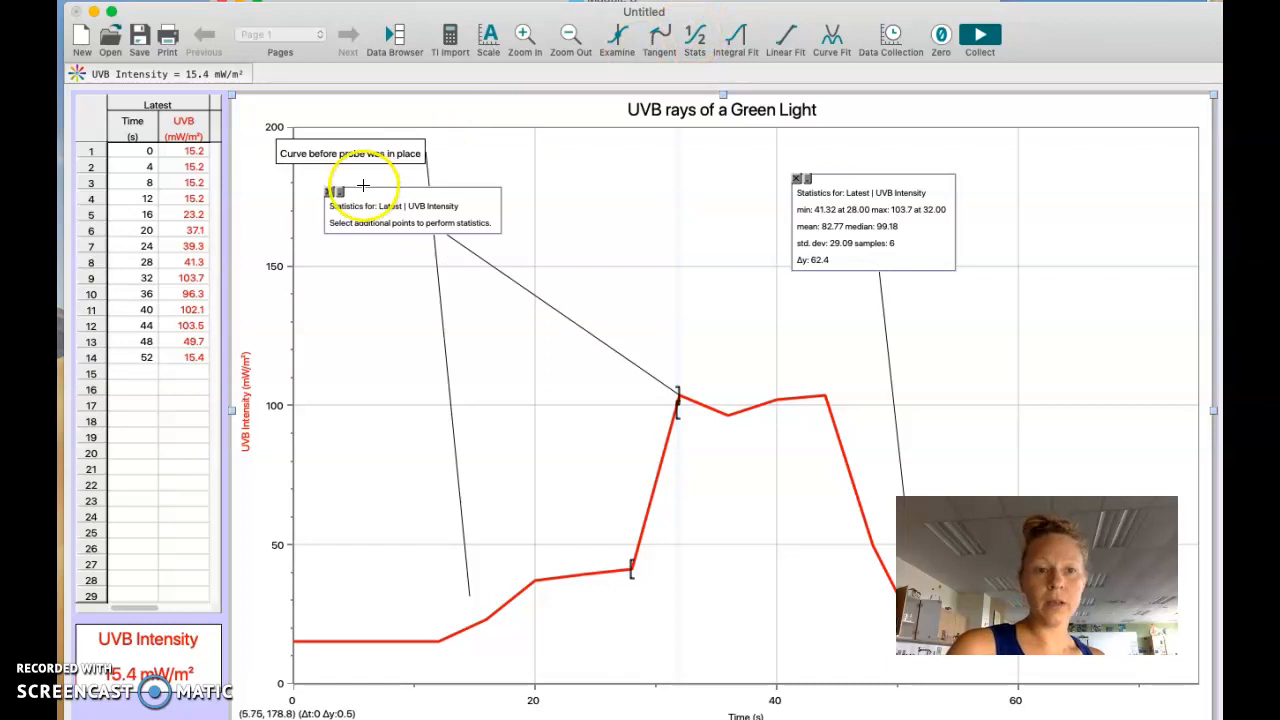
drag(333, 193, 592, 197)
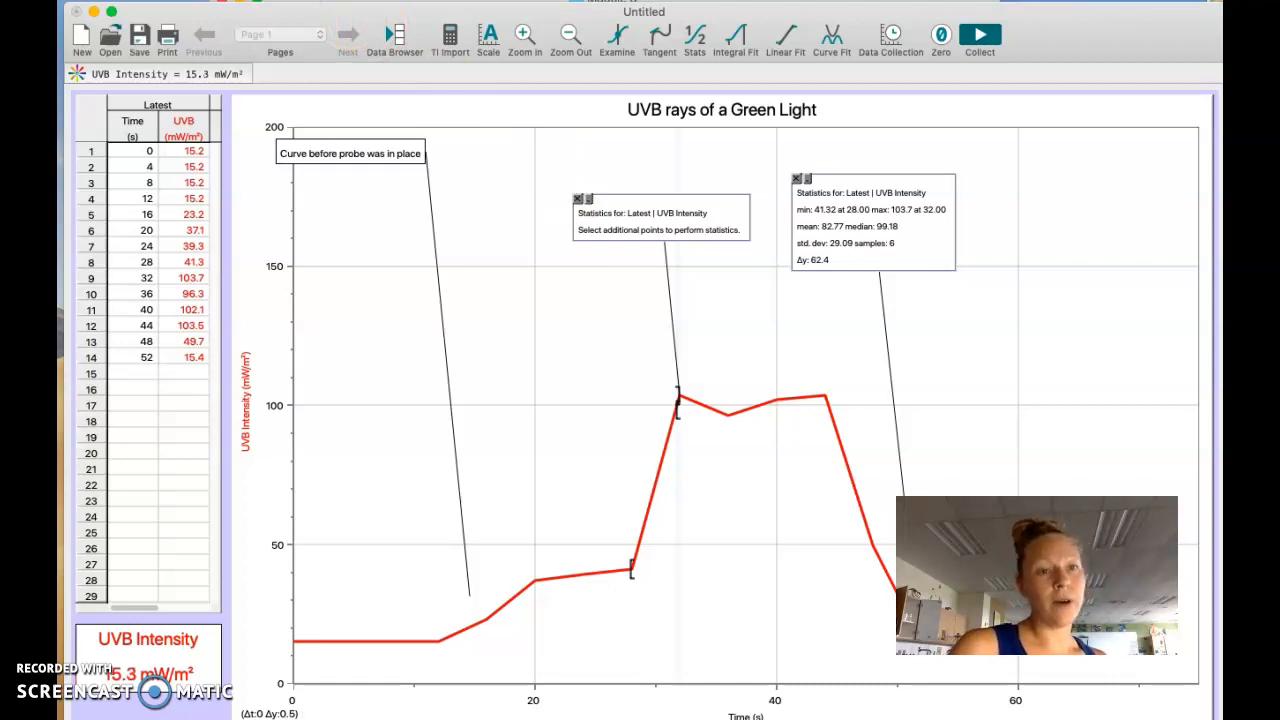
Step: Start printing the graph and open the footer comment for editing
click(147, 1)
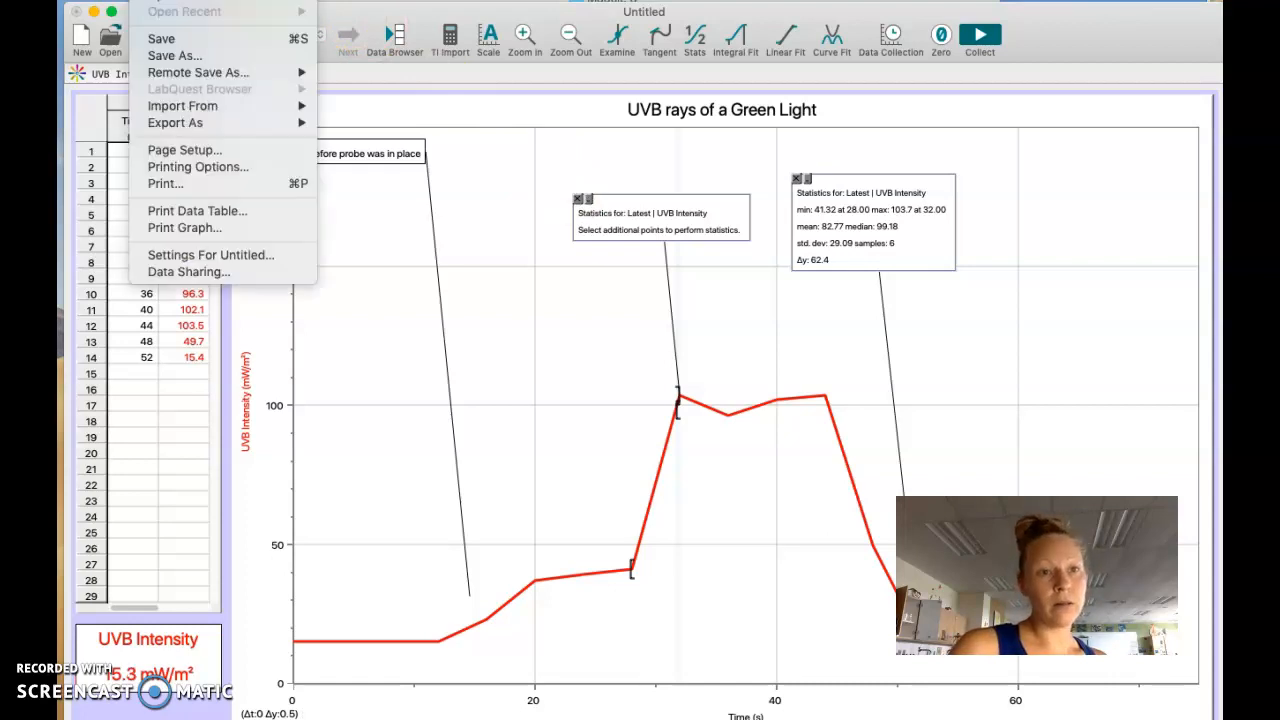
click(173, 228)
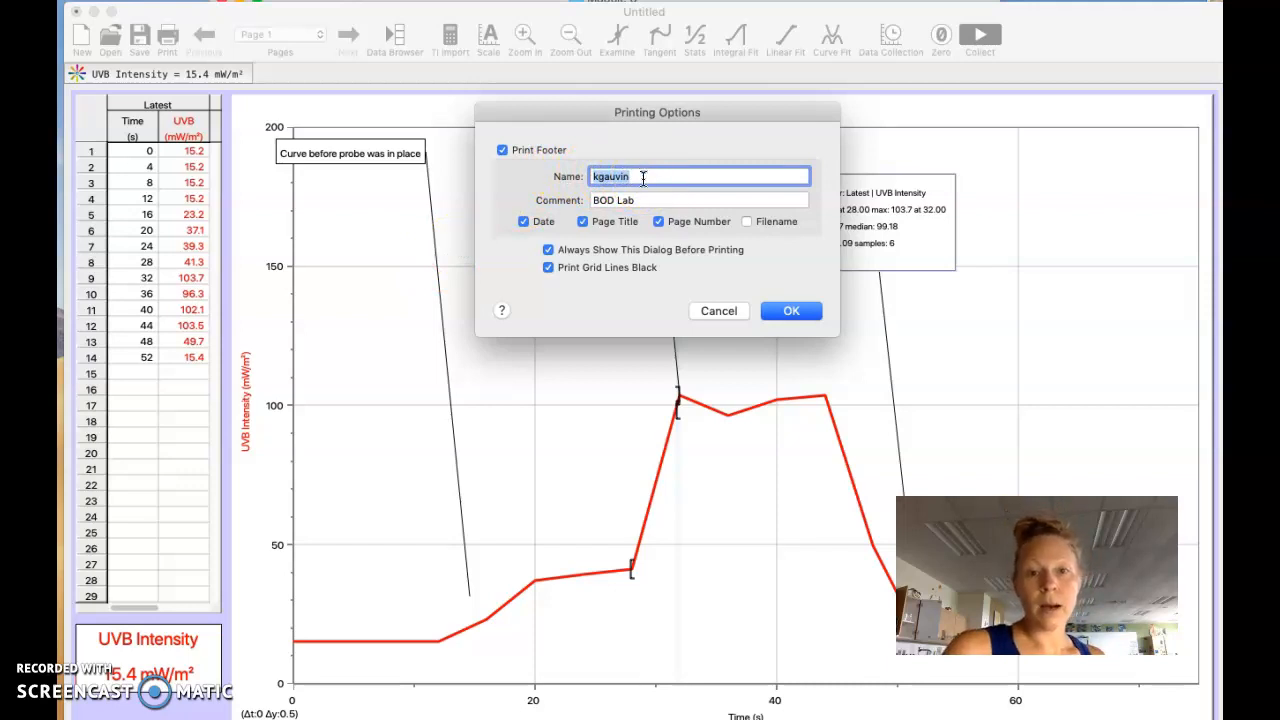
drag(643, 200, 581, 203)
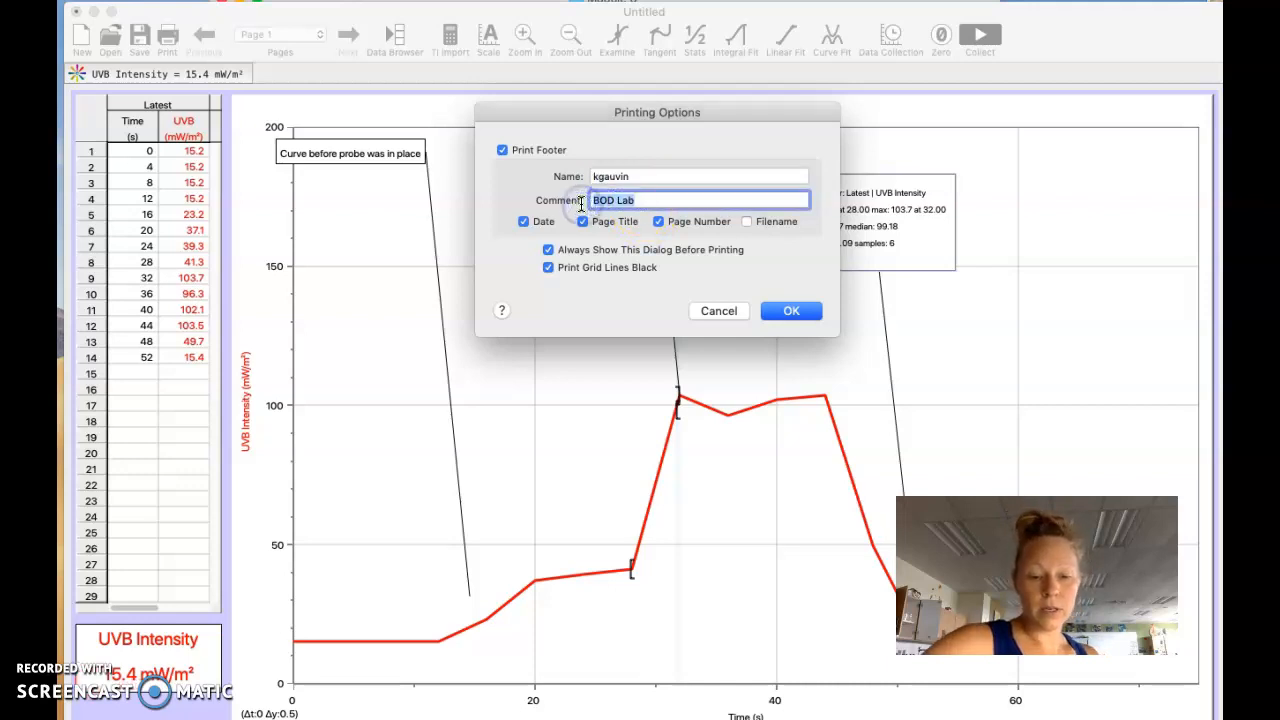